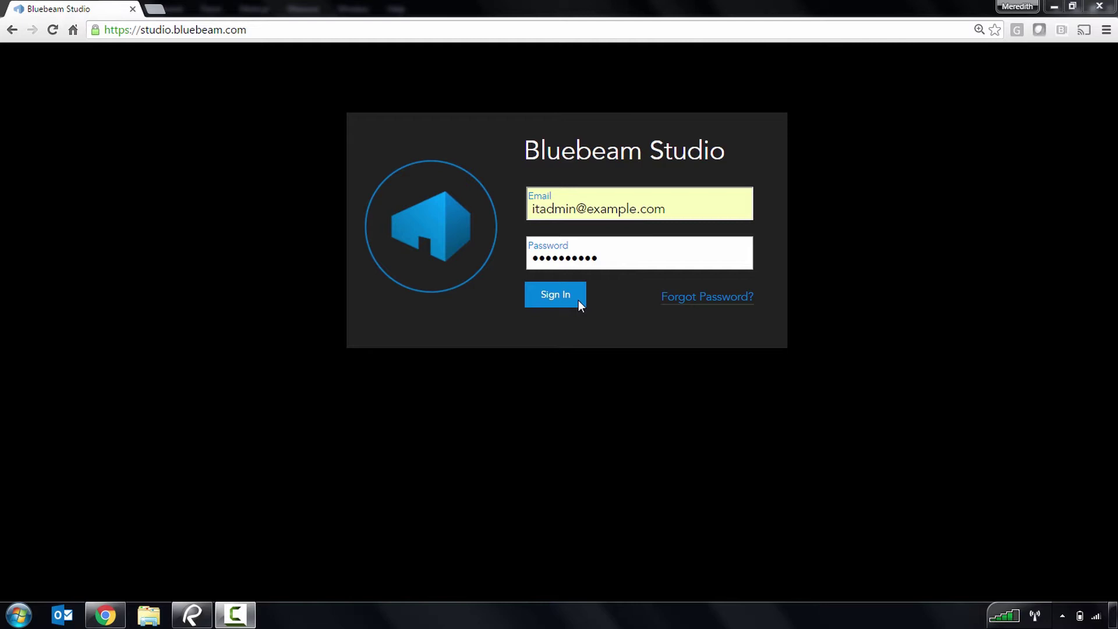
# - Sign in to the Prime admin account and load the Example Inc dashboard (11/100 users, 6 projects, 0 sessions)
pyautogui.click(578, 299)
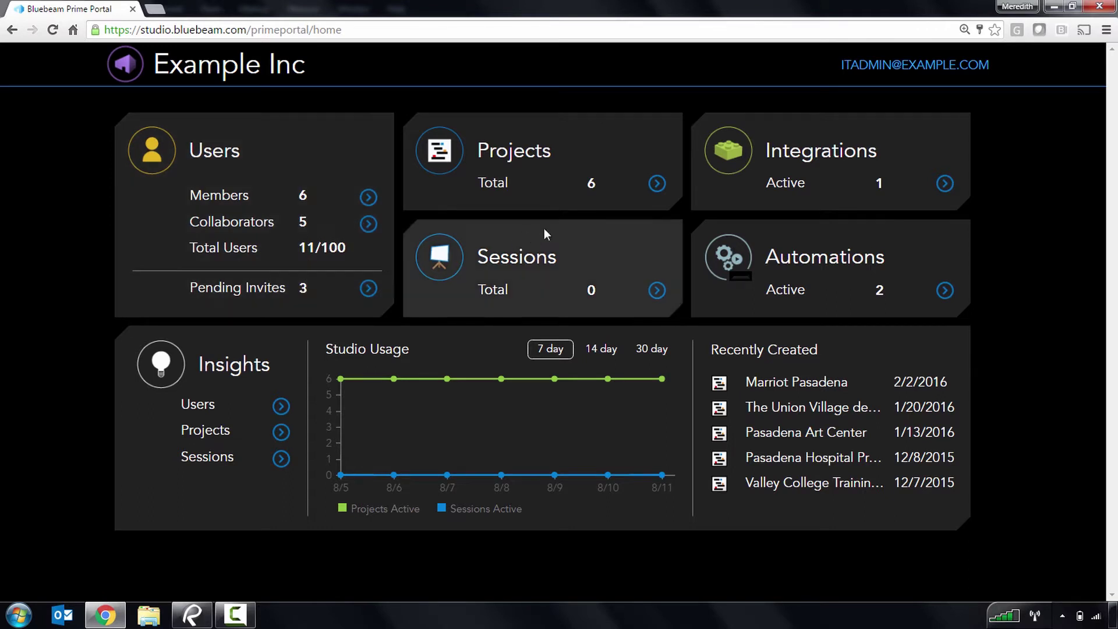
pyautogui.click(588, 291)
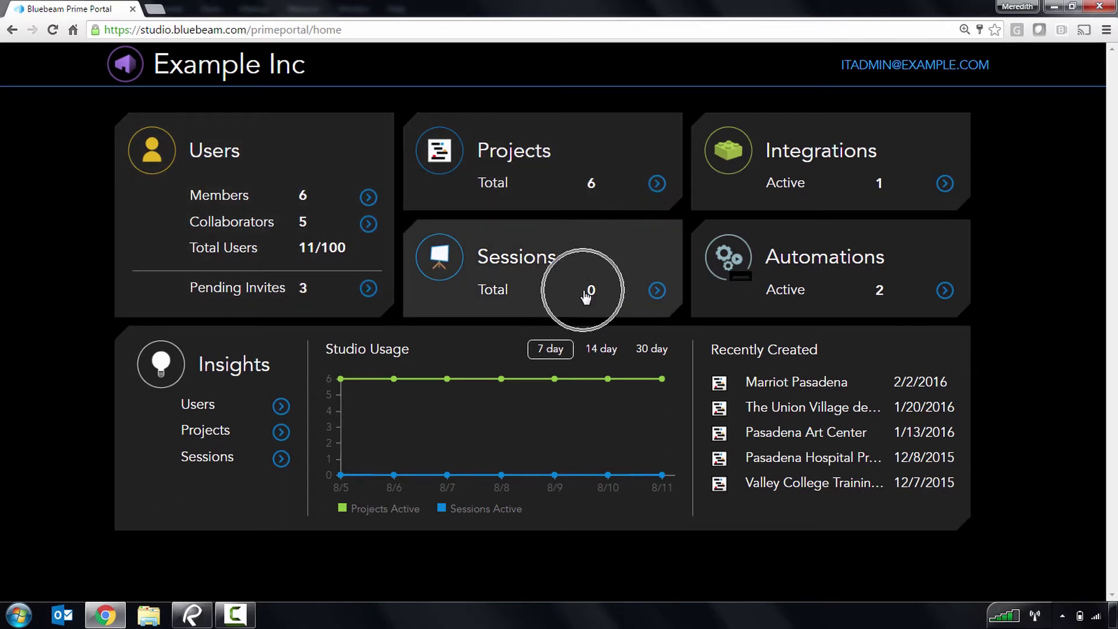
pyautogui.click(877, 188)
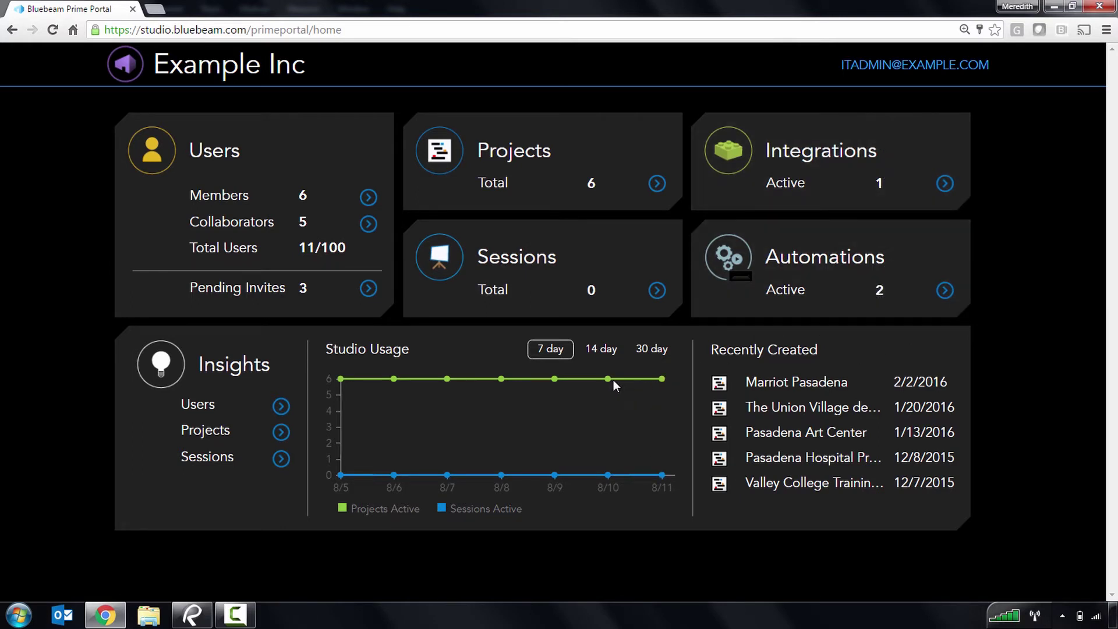
pyautogui.moveTo(610, 380)
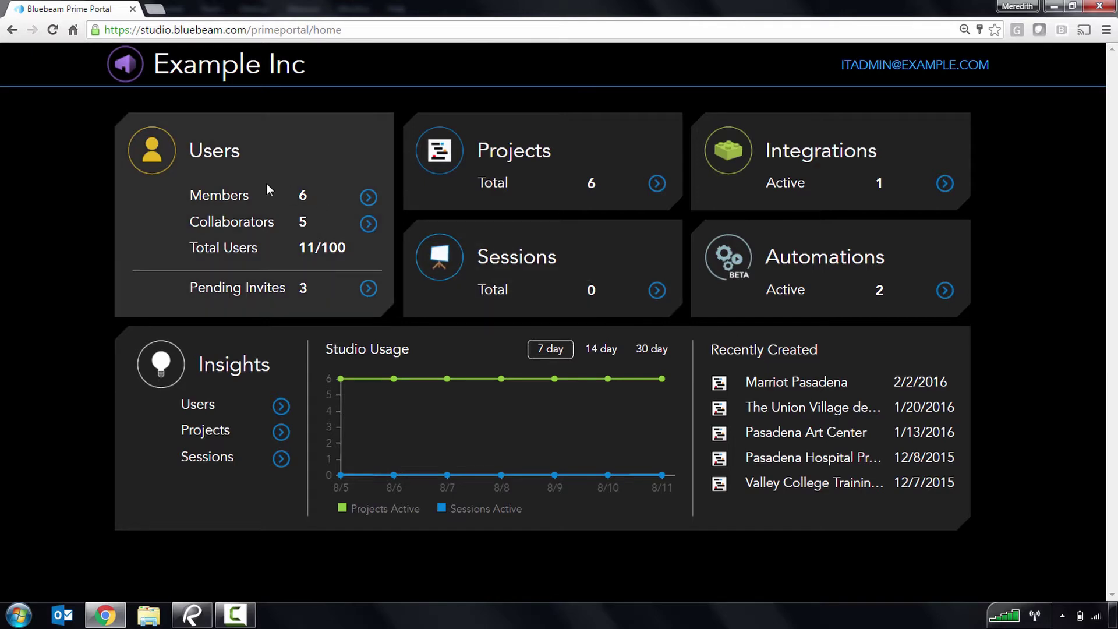
# - Go to the Users page and check Member1's edit options
pyautogui.click(162, 153)
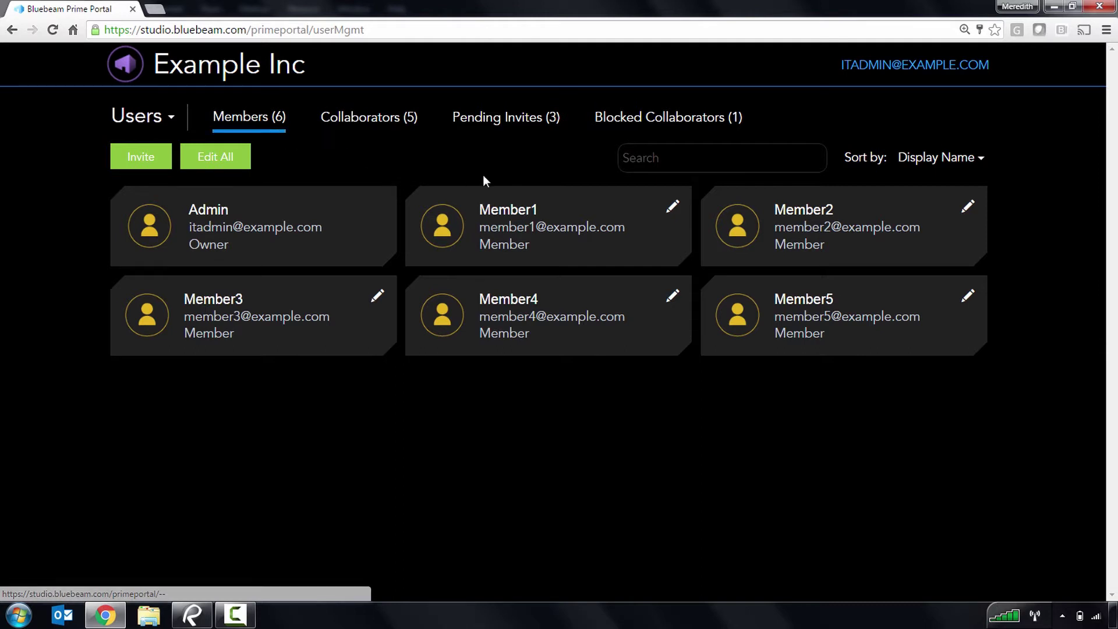
pyautogui.click(672, 207)
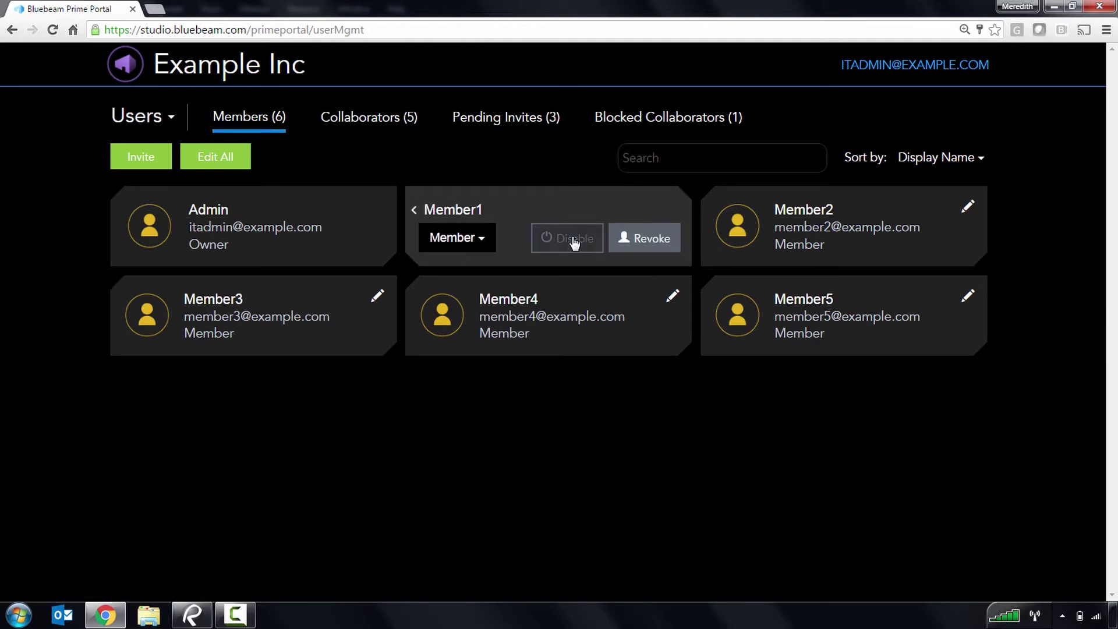
pyautogui.click(444, 210)
# - Review Member1's profile tabs for attended projects and owned and attended sessions, then go back to the list
pyautogui.click(468, 214)
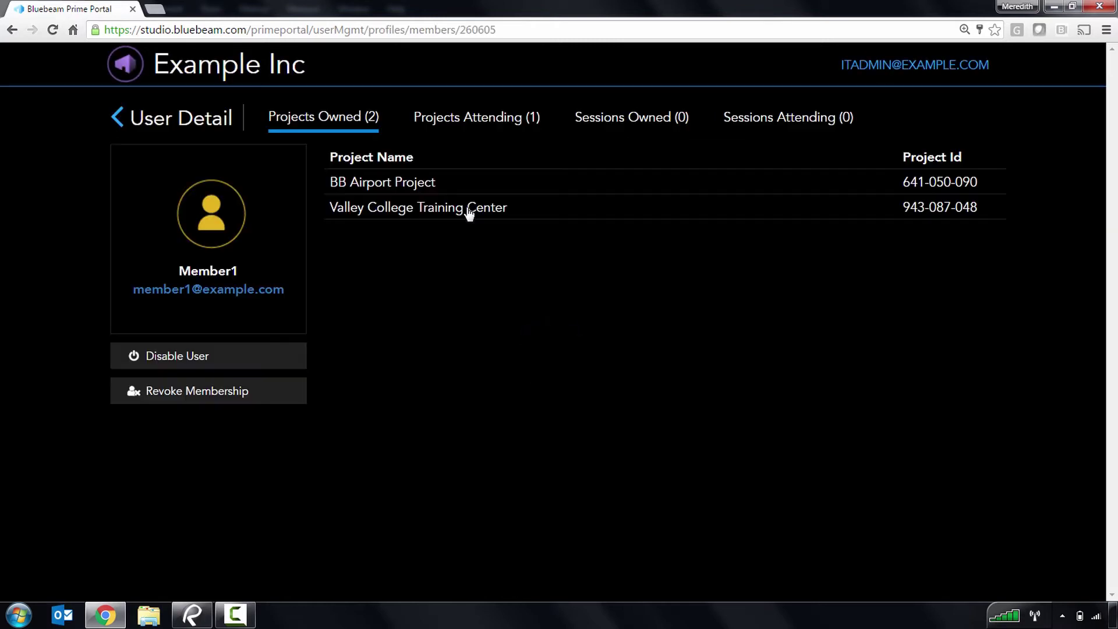
pyautogui.click(498, 121)
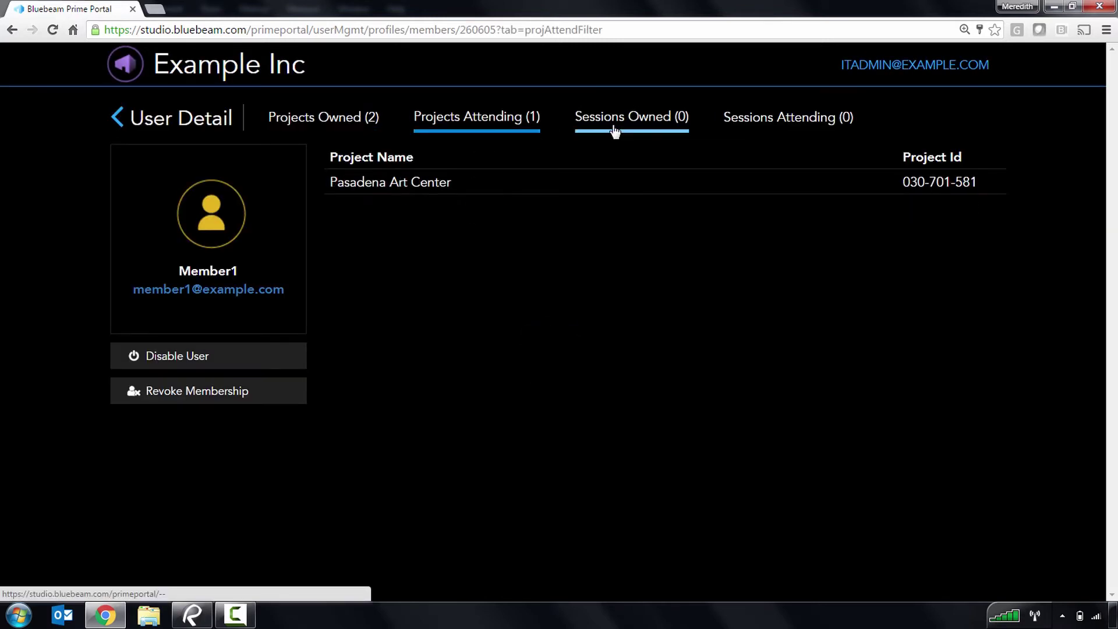
pyautogui.click(618, 123)
pyautogui.click(743, 124)
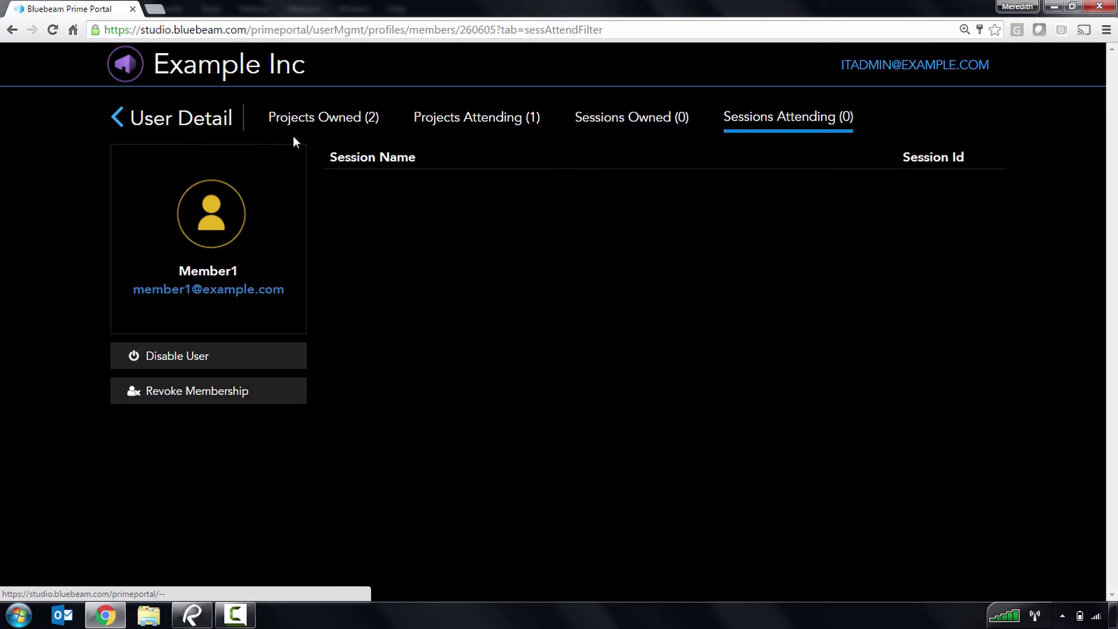
pyautogui.click(120, 118)
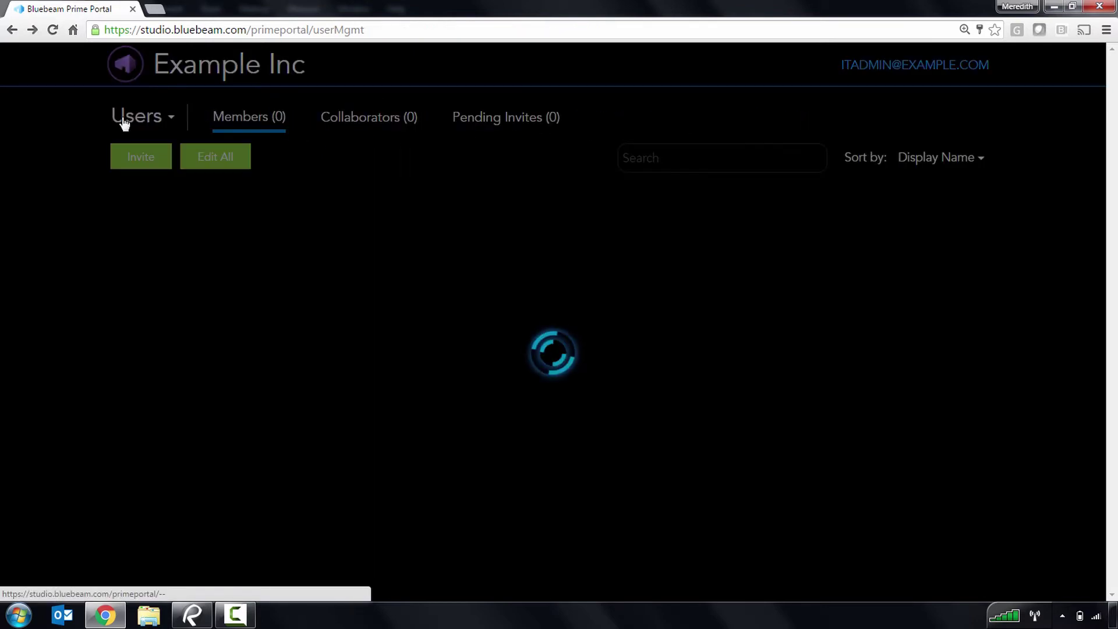
pyautogui.click(342, 122)
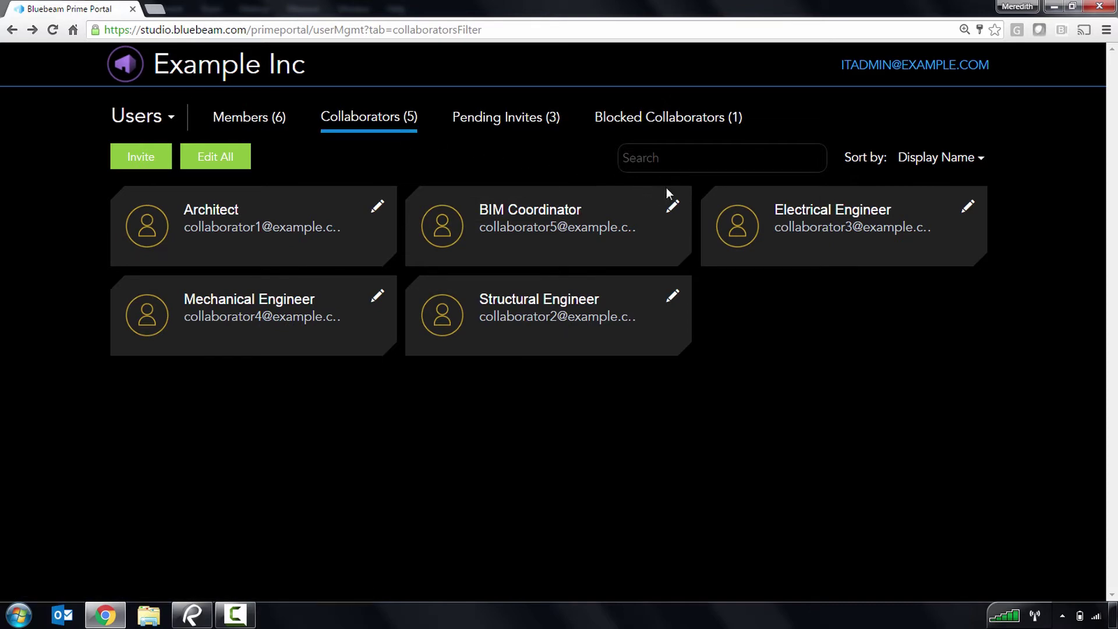
pyautogui.click(672, 206)
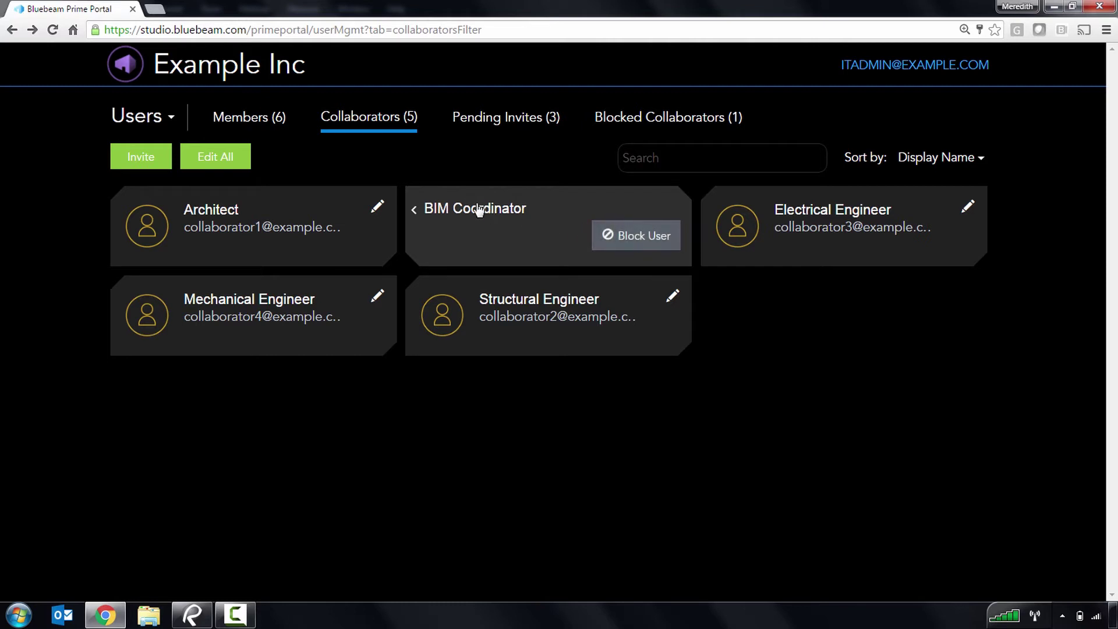
pyautogui.click(460, 210)
pyautogui.click(510, 217)
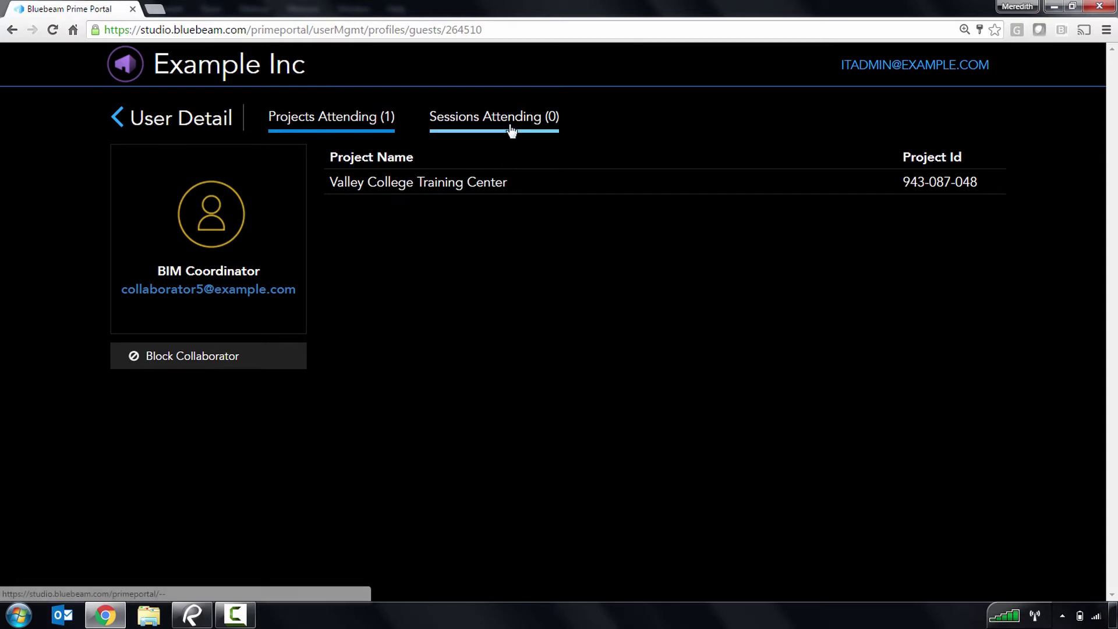
pyautogui.click(511, 131)
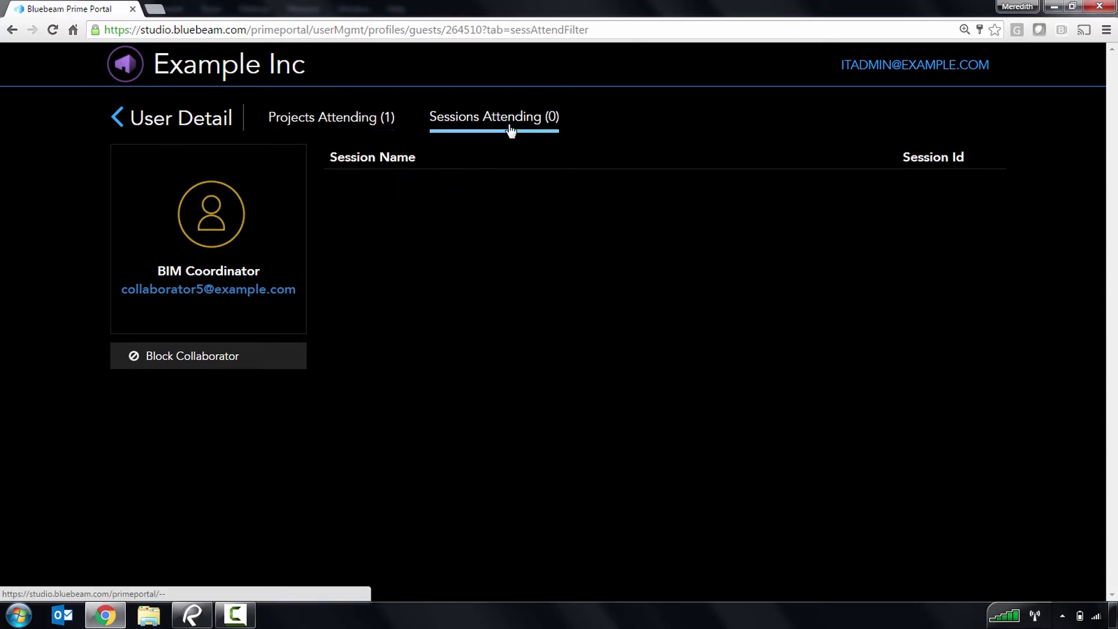
pyautogui.click(118, 118)
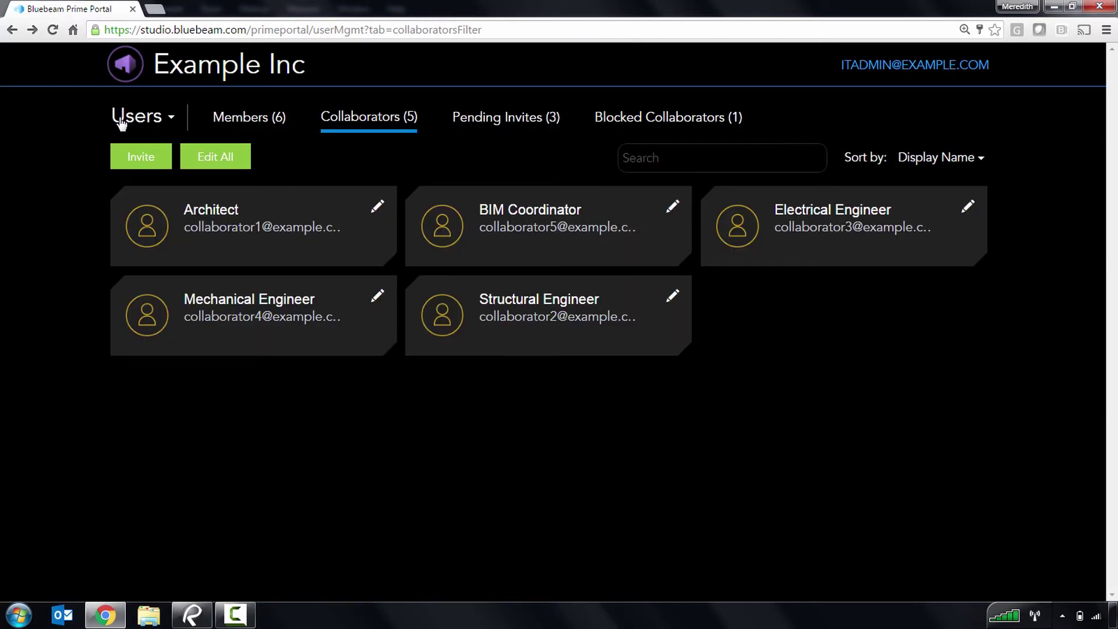
# - Resend the first of three pending invitations, then go to the Invite Members page
pyautogui.click(471, 125)
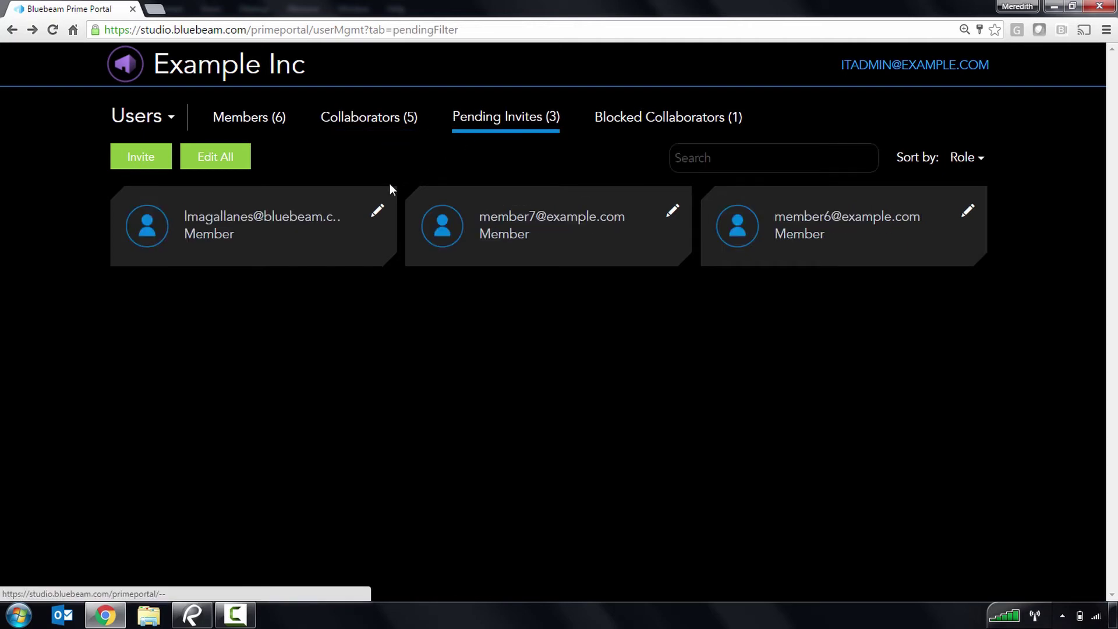
pyautogui.click(378, 210)
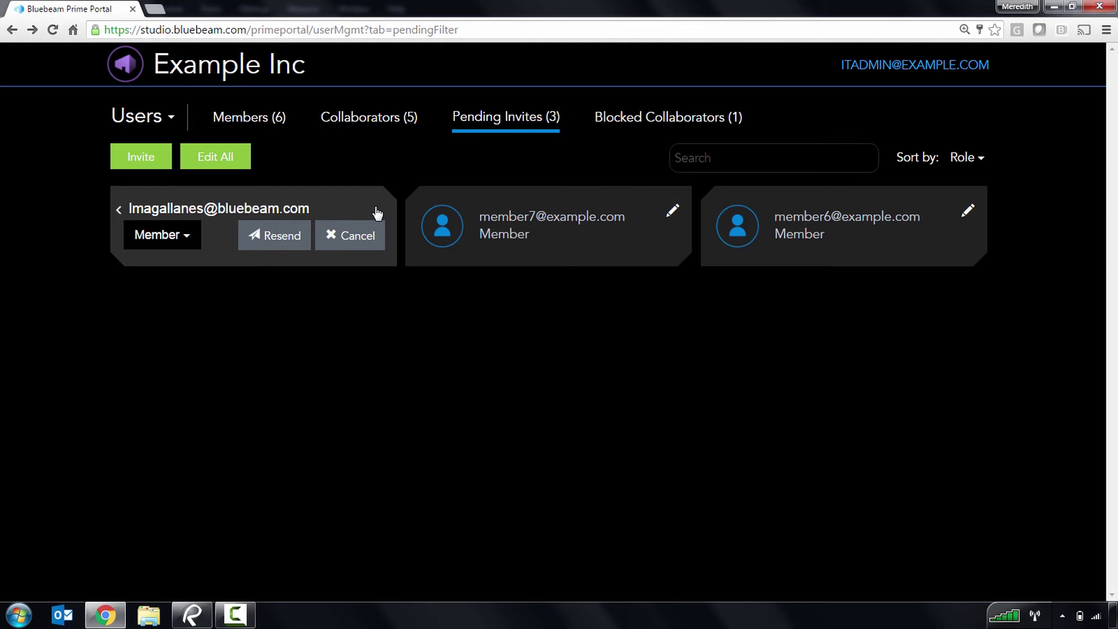
pyautogui.click(291, 242)
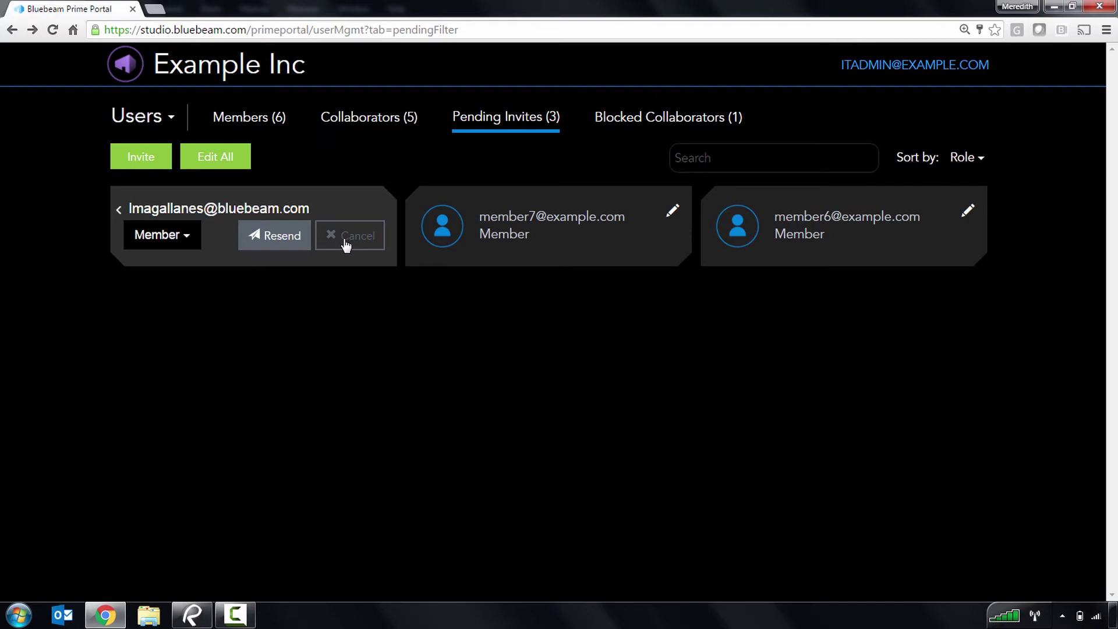
pyautogui.click(145, 156)
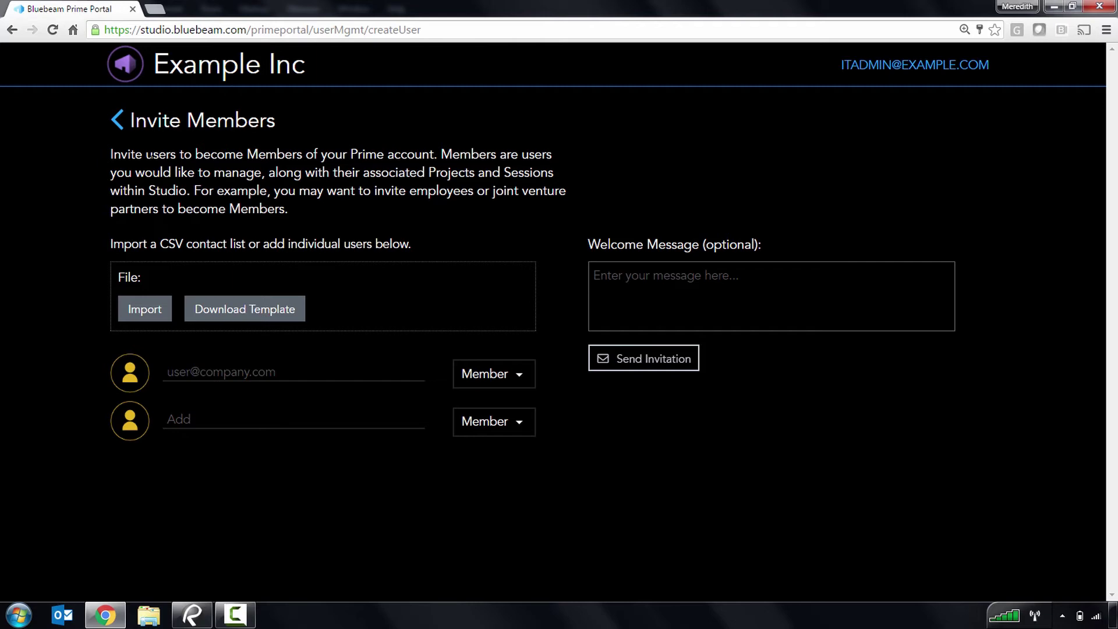
# - View the 12 documents in The Union Village development project, then return to the dashboard
pyautogui.click(129, 74)
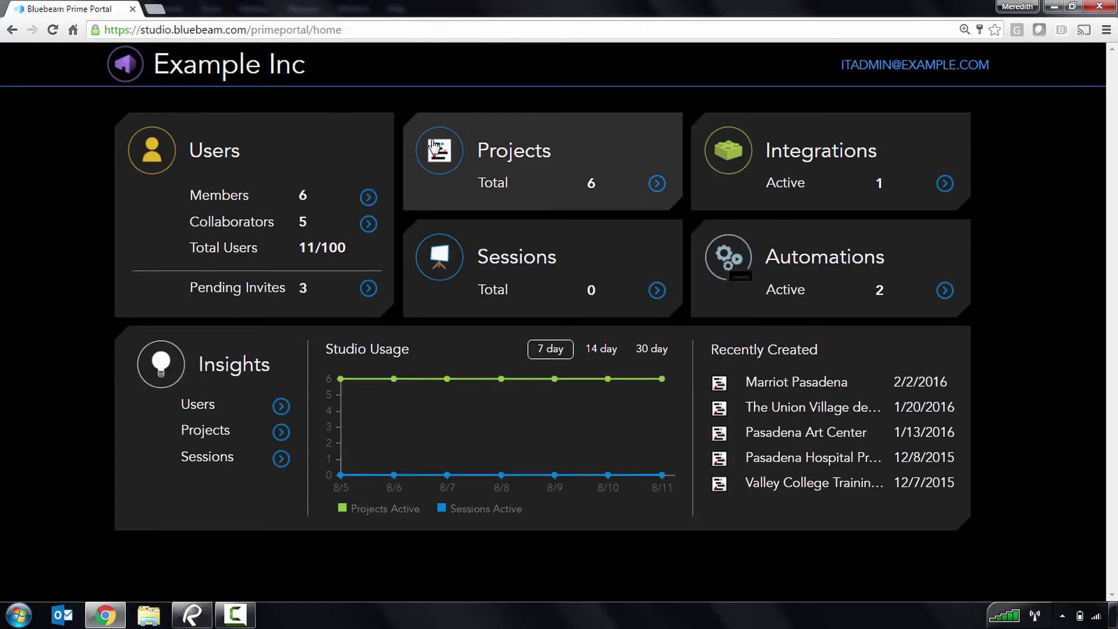
pyautogui.click(445, 158)
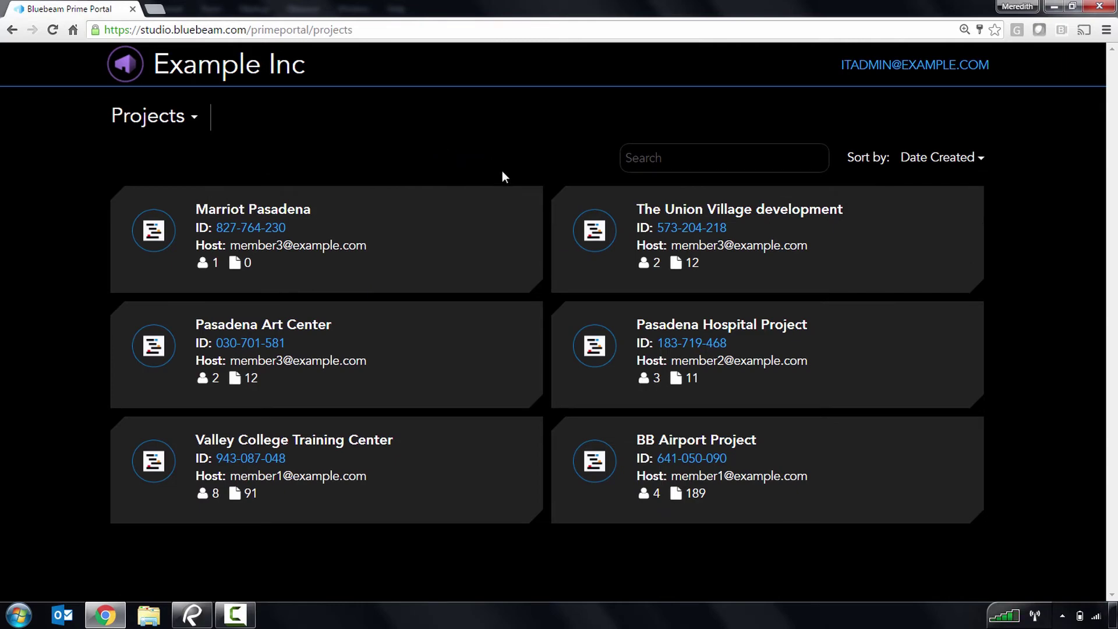
pyautogui.click(593, 237)
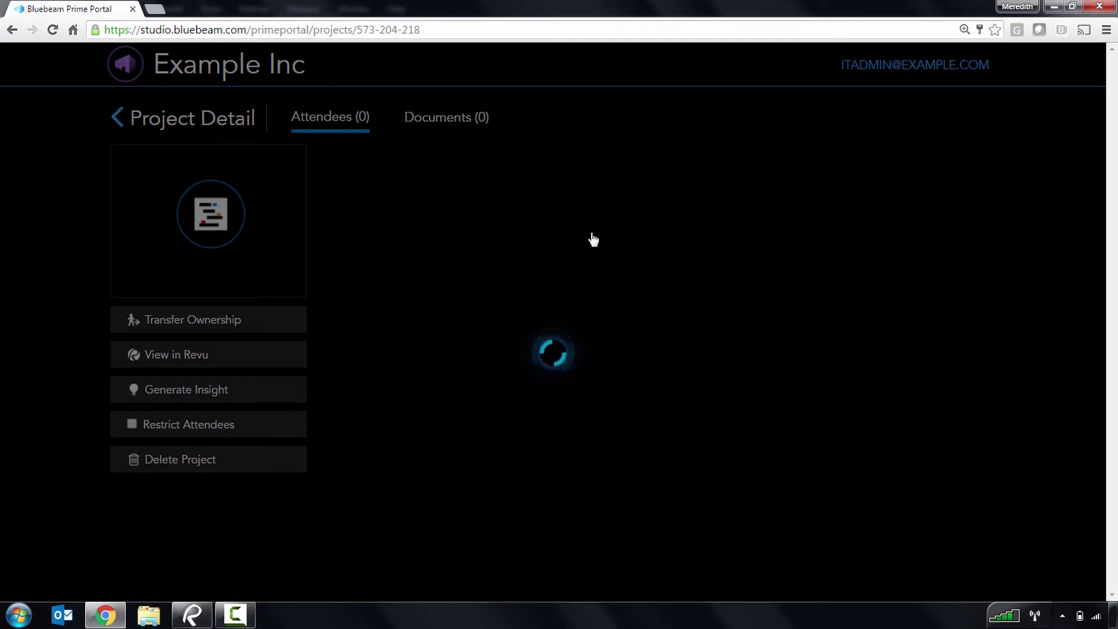
pyautogui.click(472, 126)
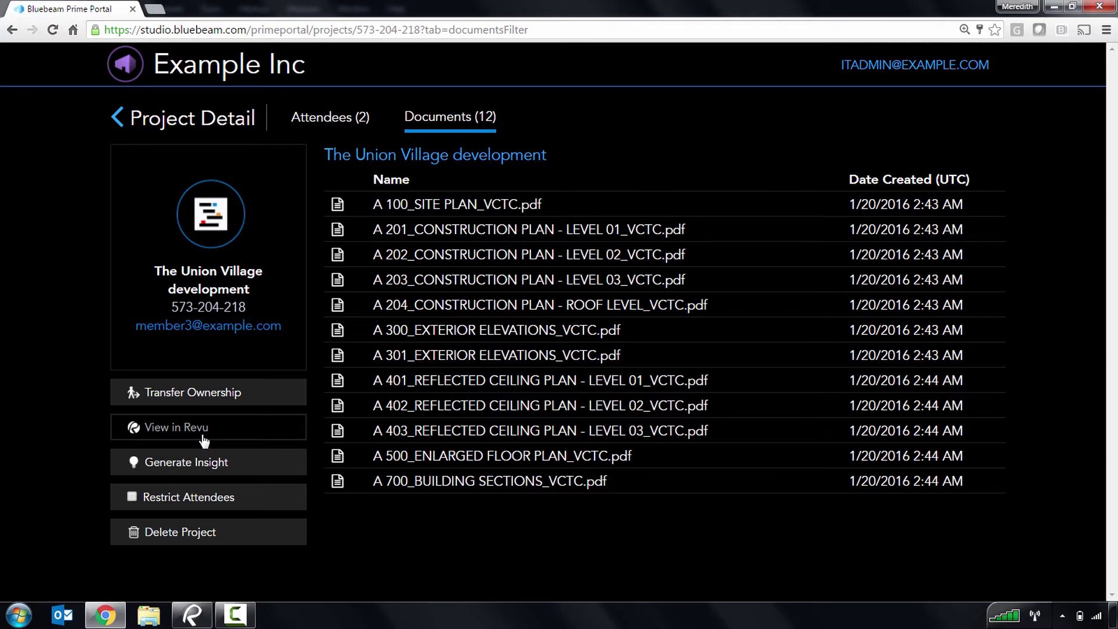
pyautogui.click(130, 71)
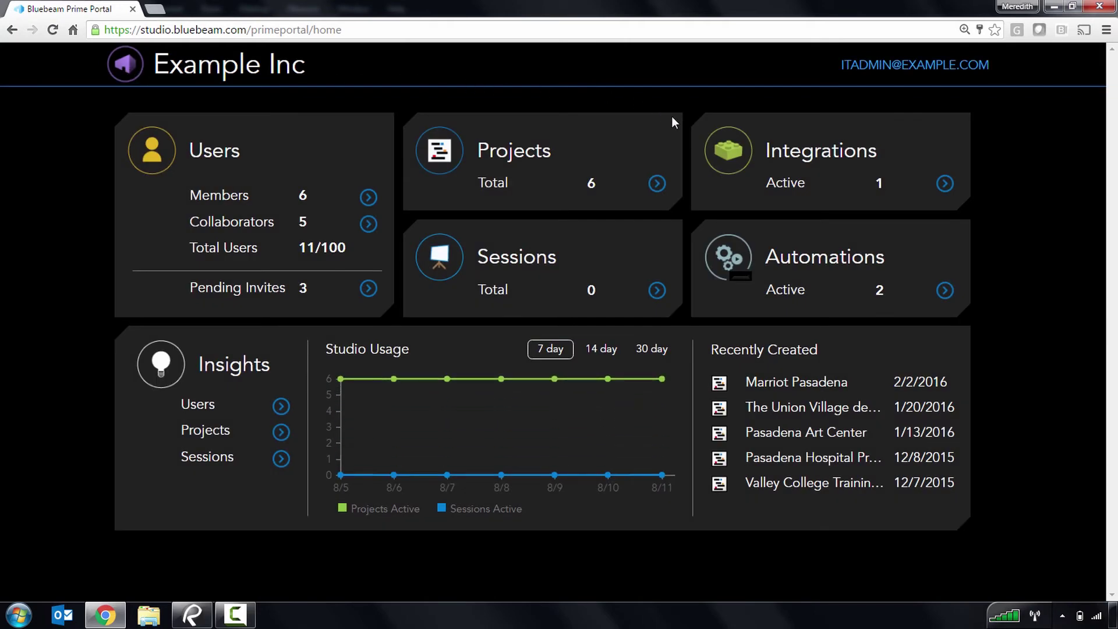
# - Check the DMS Integration's access options and start a new integration with an Integration ID lookup
pyautogui.click(724, 154)
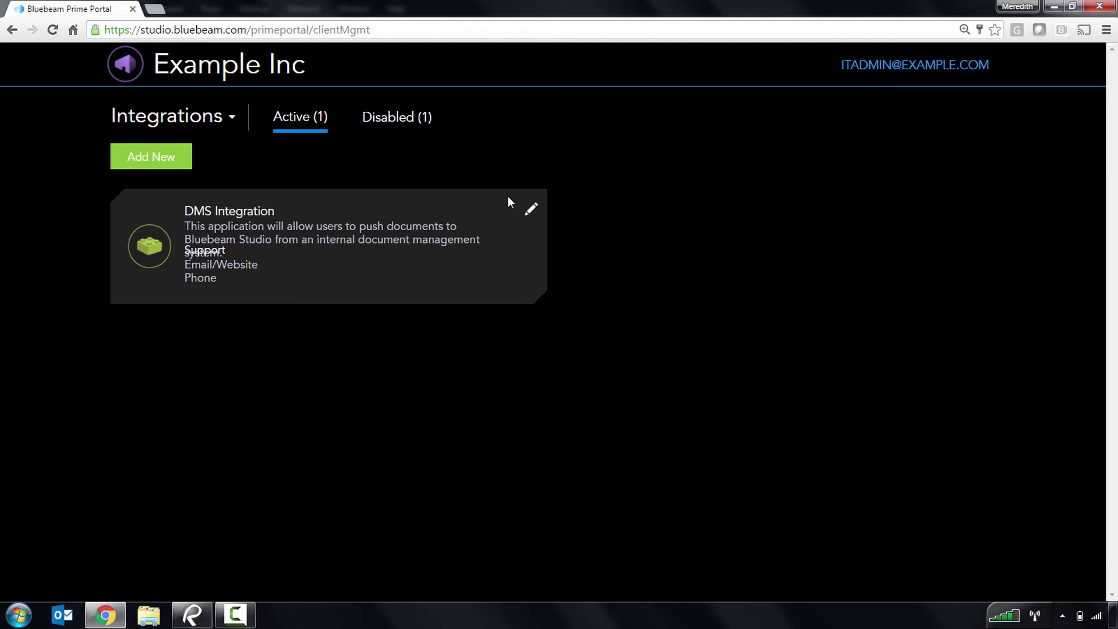
pyautogui.click(529, 211)
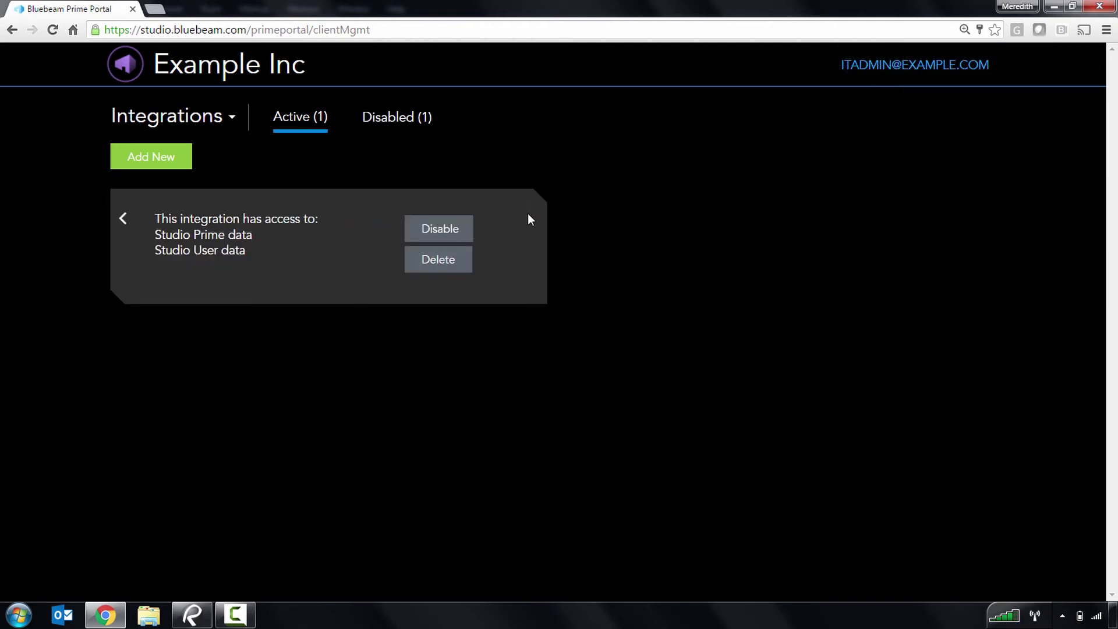
pyautogui.click(147, 159)
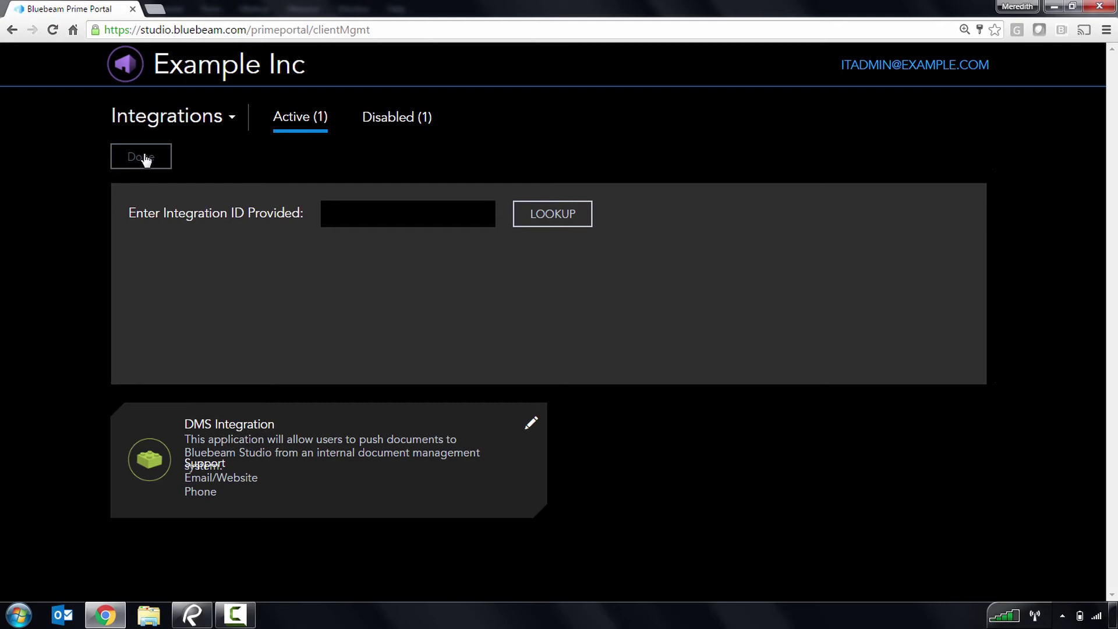
# - Go home and show the Word to PDF and Archive PDF folder automations
pyautogui.click(127, 71)
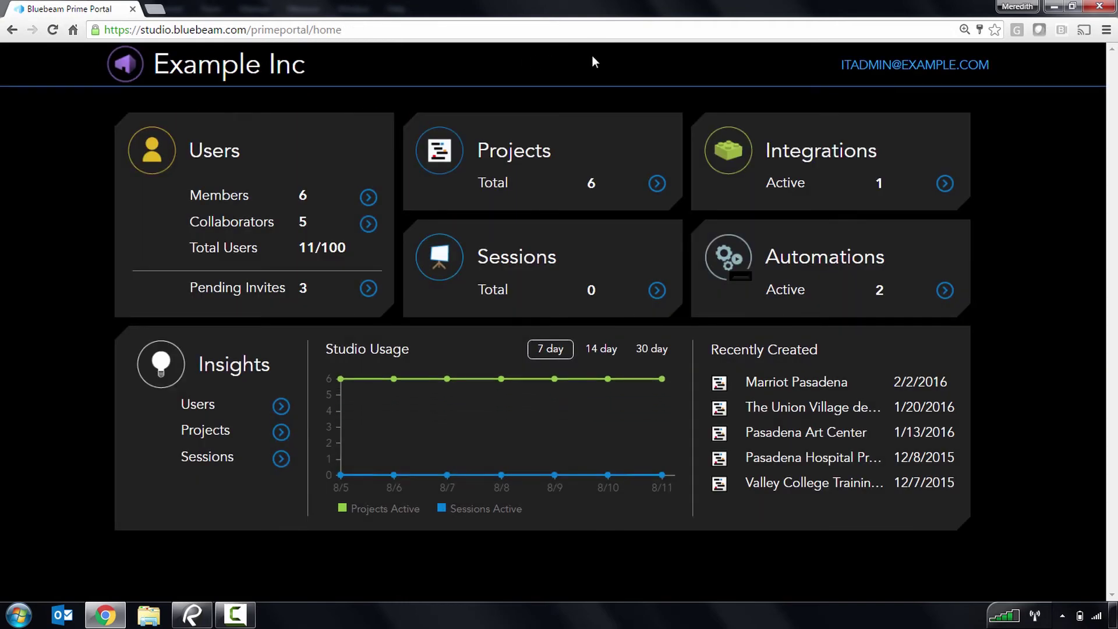
pyautogui.click(720, 260)
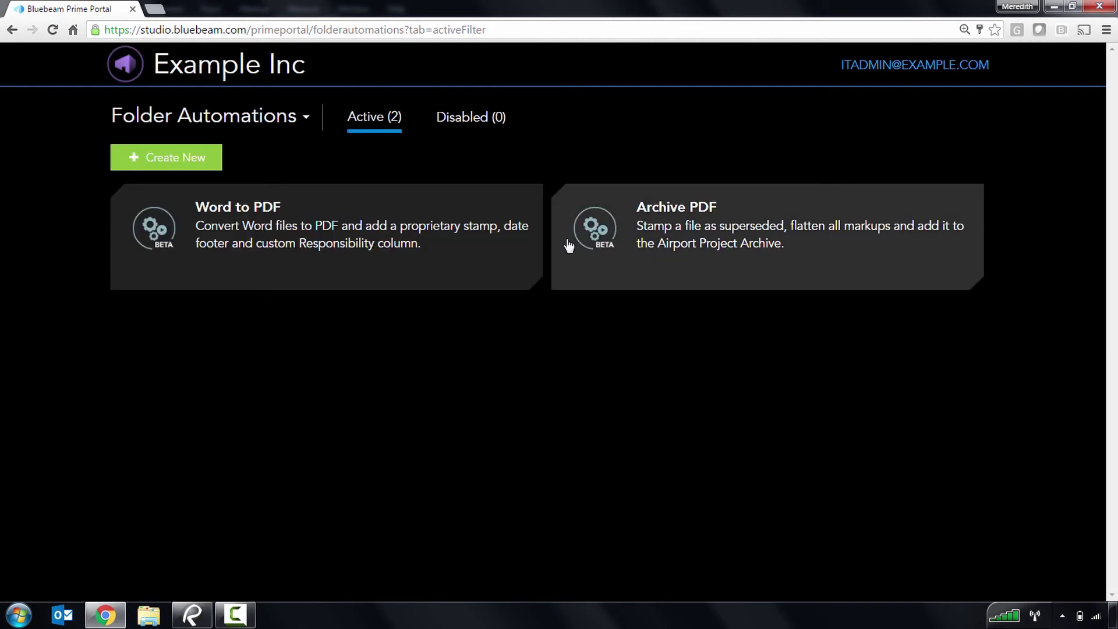
# - Inspect the Word to PDF automation's Word workflow details, then list all six projects by Date Created
pyautogui.click(468, 251)
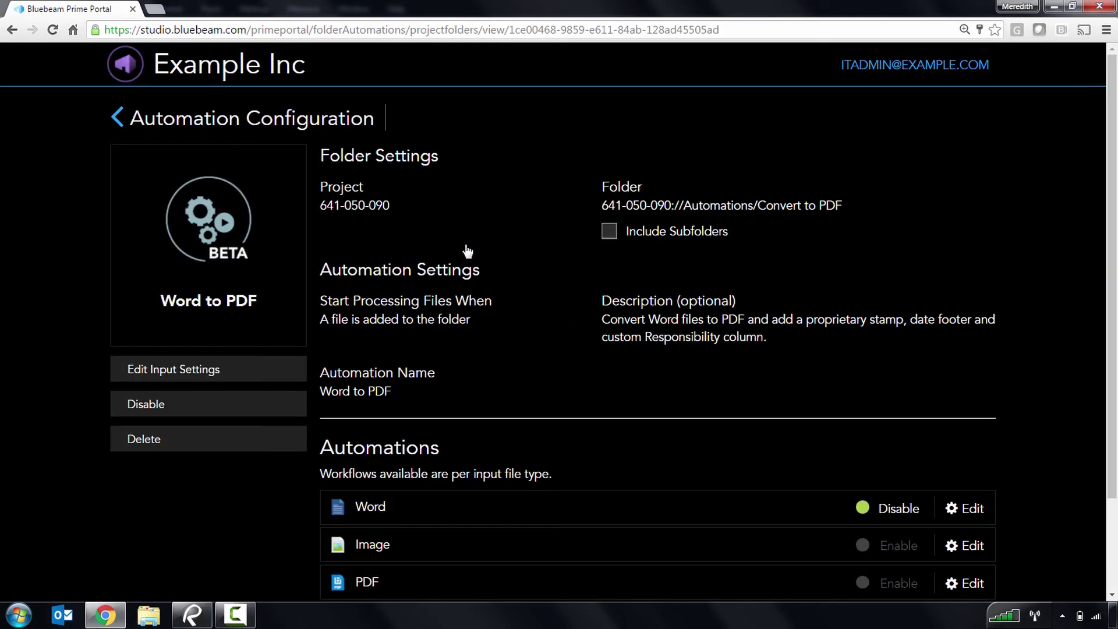
pyautogui.click(955, 509)
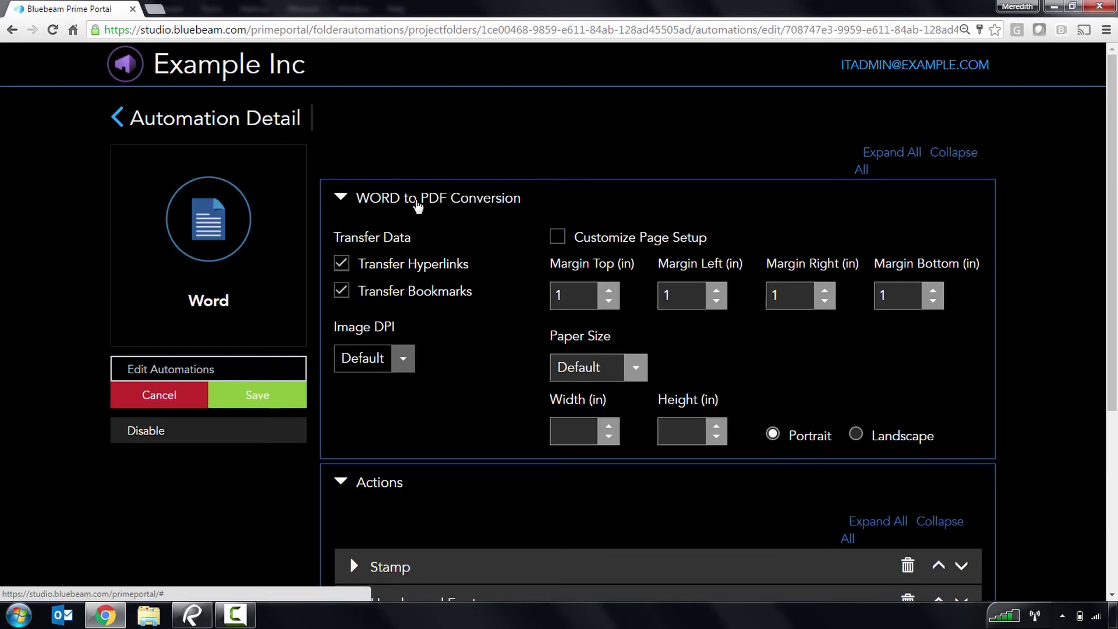
pyautogui.click(416, 204)
pyautogui.scroll(-4, 417, 204)
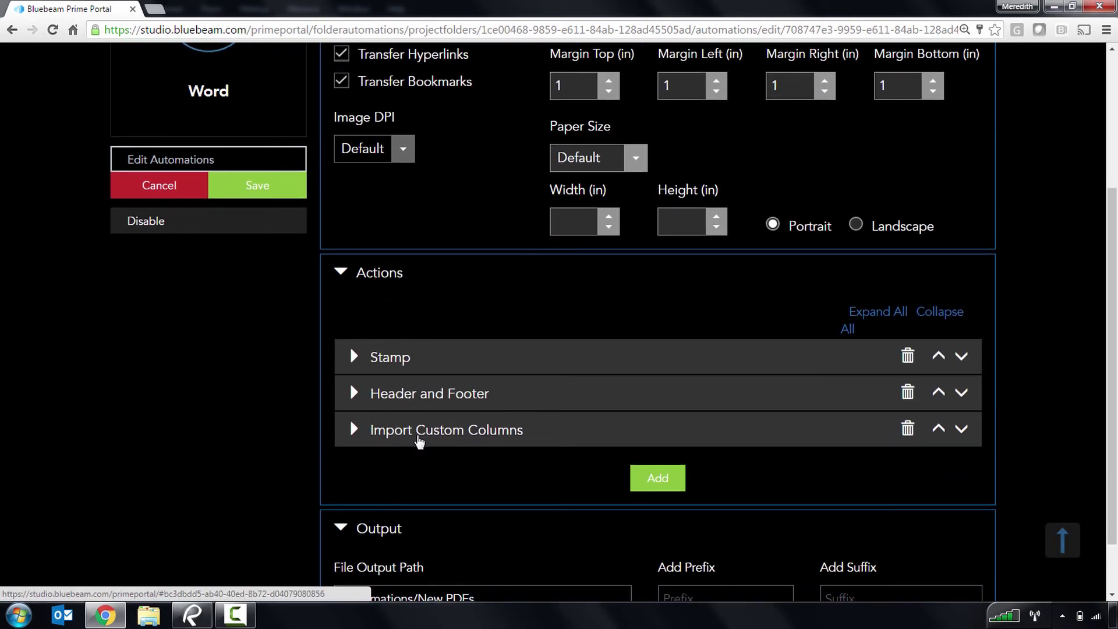
pyautogui.scroll(-1, 418, 443)
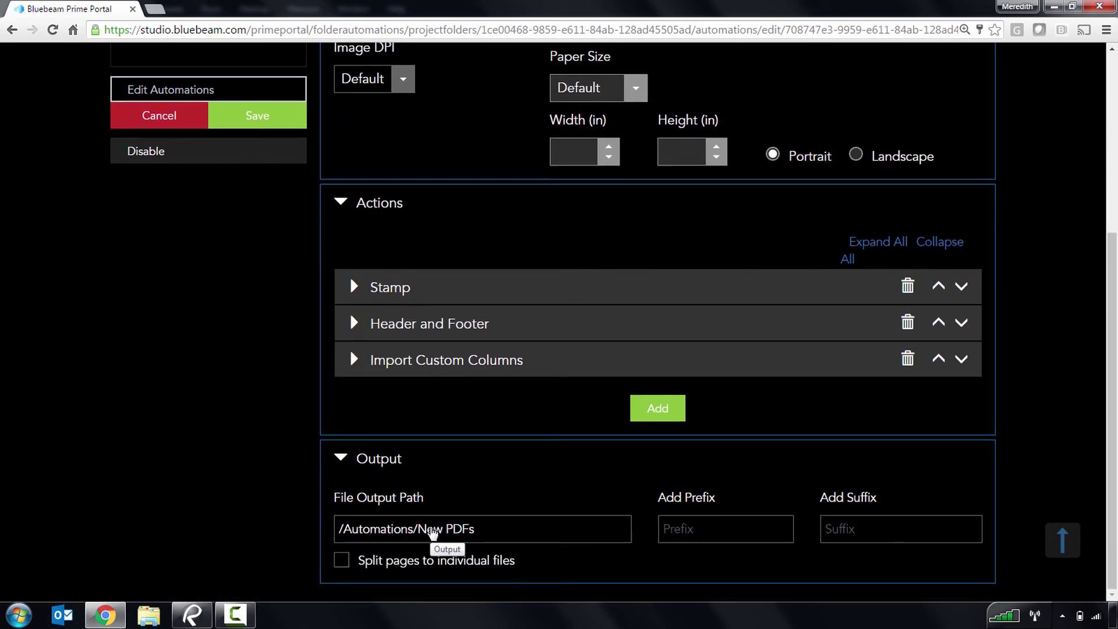
pyautogui.scroll(4, 345, 324)
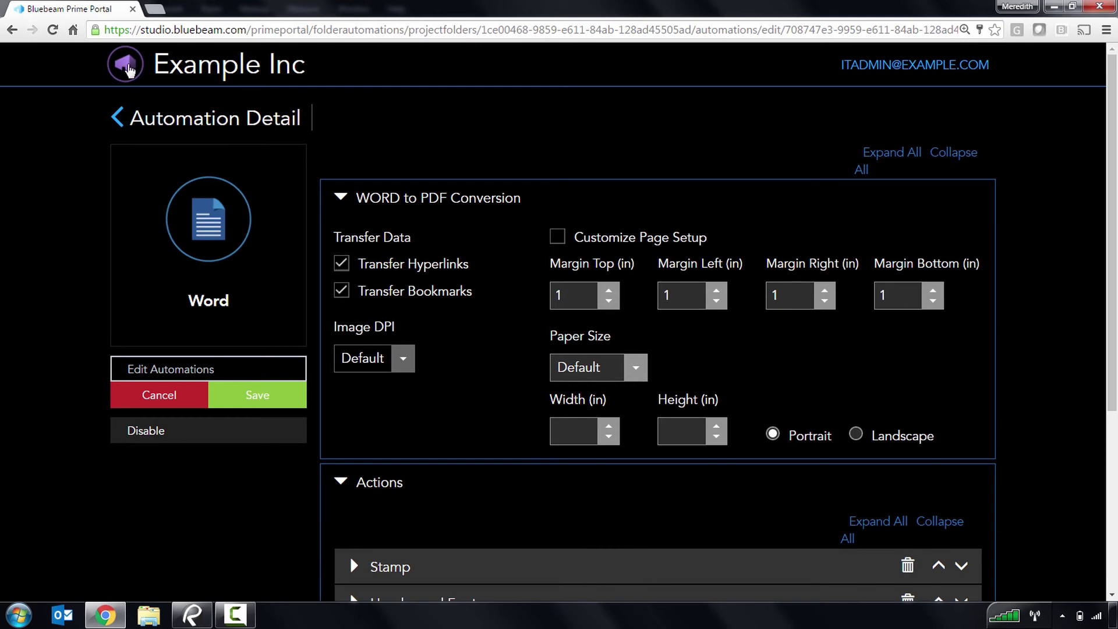
pyautogui.click(128, 67)
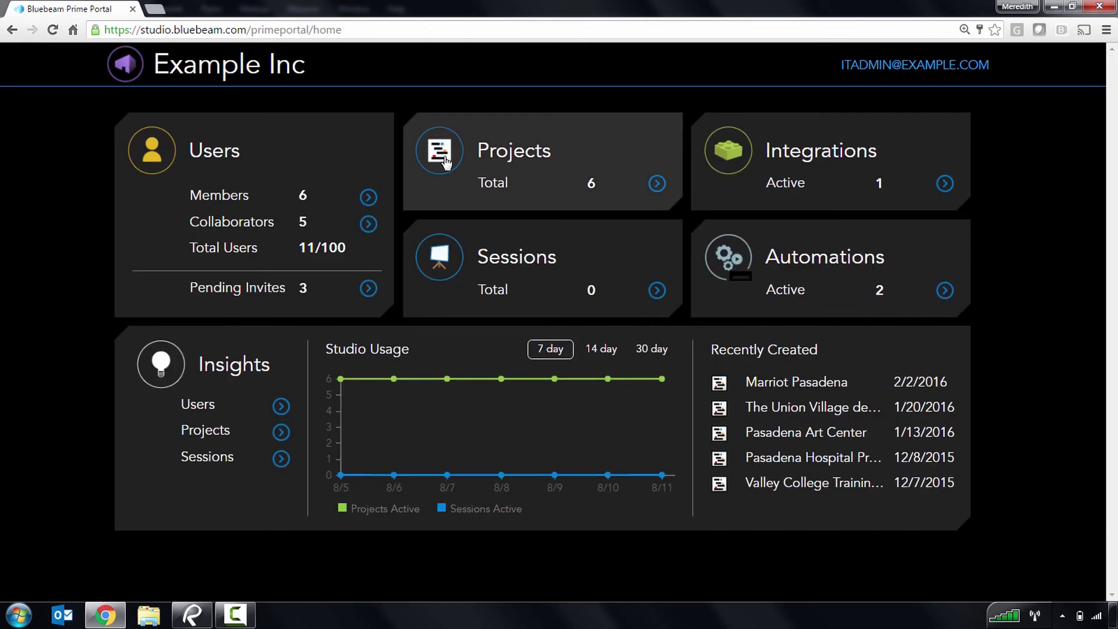
pyautogui.click(446, 161)
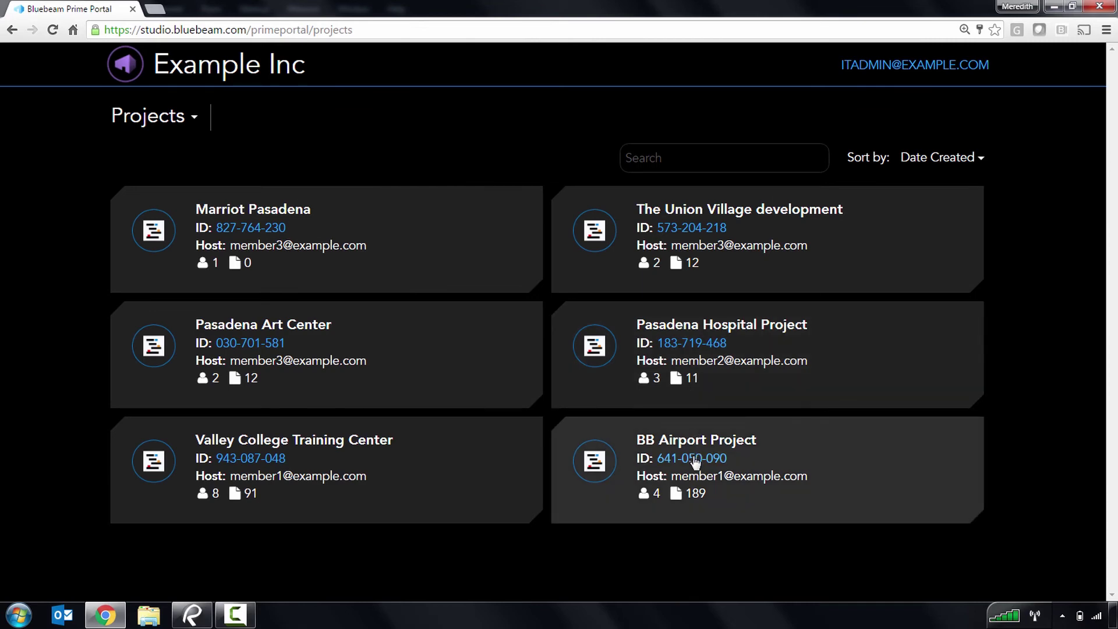
# - Open BB Airport Project in Revu and load 05 12 00 Structural Steel.pdf from Automations > Convert to PDF > New PDFs
pyautogui.click(688, 459)
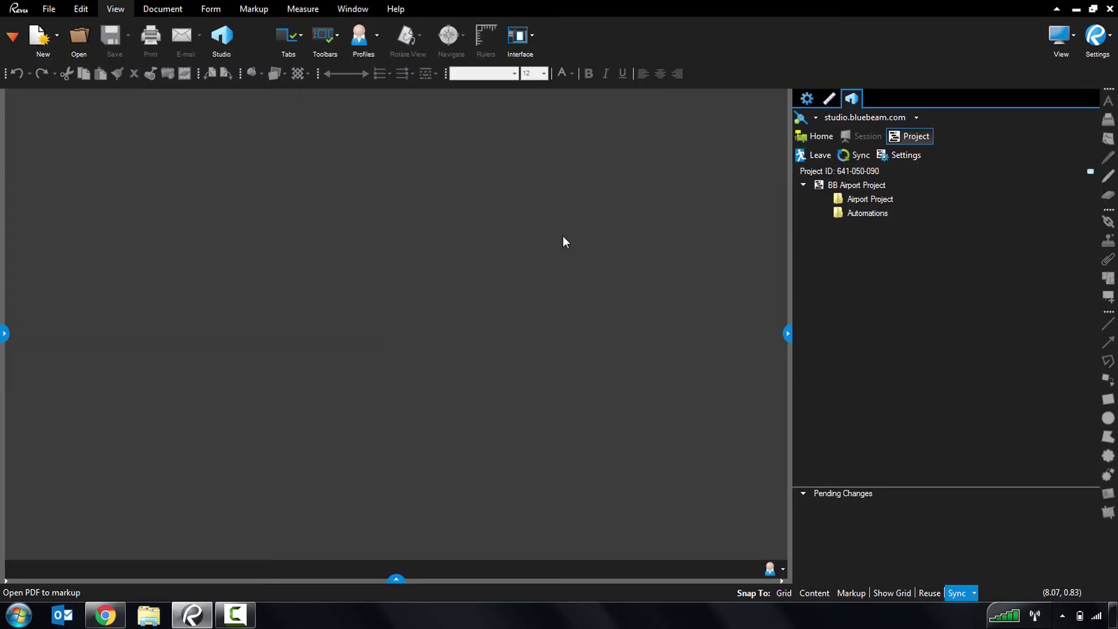
pyautogui.doubleClick(856, 214)
pyautogui.doubleClick(856, 241)
pyautogui.doubleClick(857, 270)
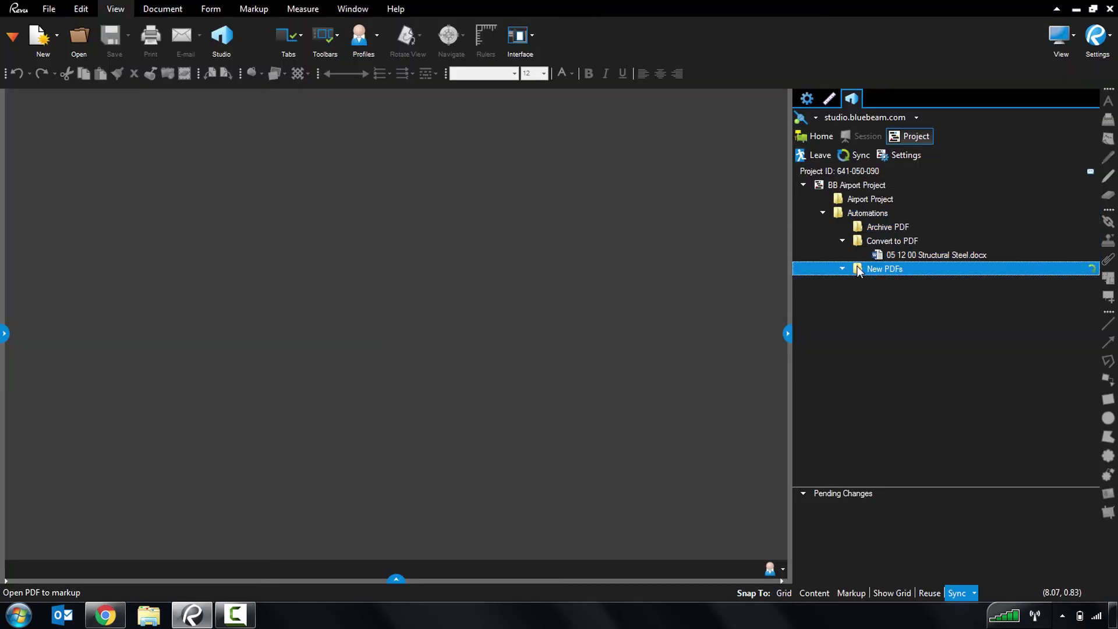
pyautogui.click(891, 284)
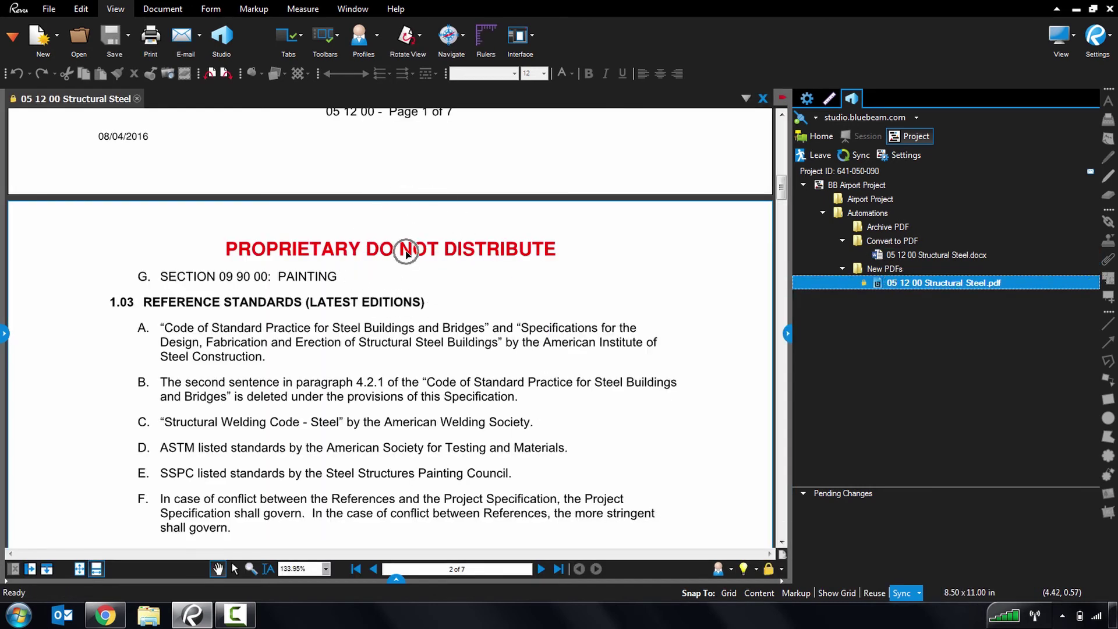
# - Check the PDF's seven stamps in the Markups list, then return to the portal home dashboard
pyautogui.click(394, 581)
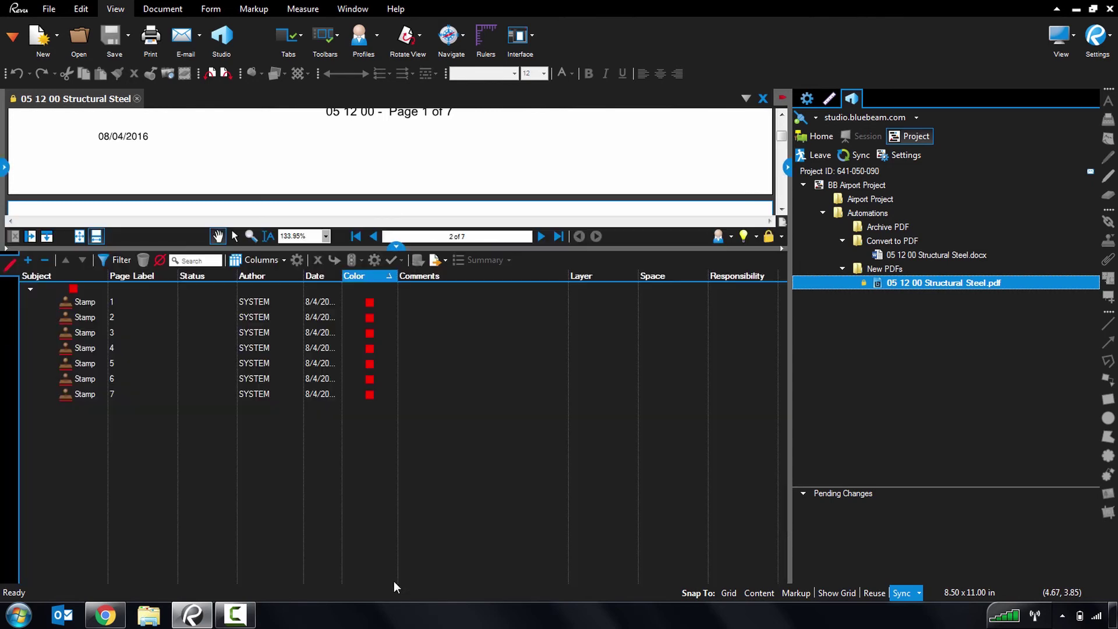
pyautogui.click(732, 275)
pyautogui.click(105, 614)
pyautogui.click(134, 67)
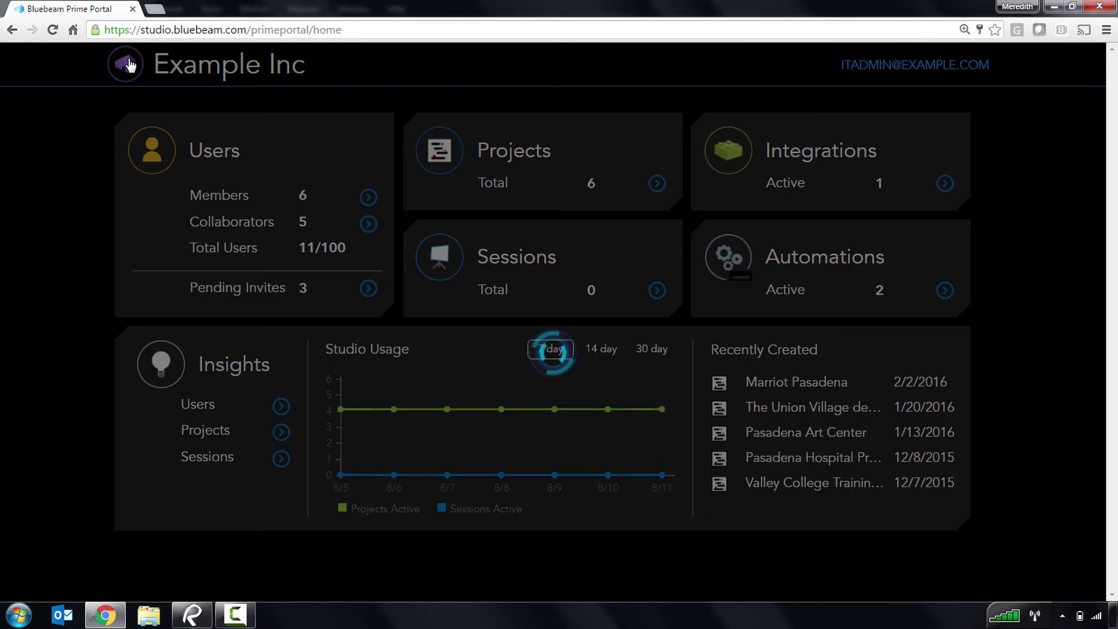
# - Open Insights and view the available Sessions report types
pyautogui.click(159, 378)
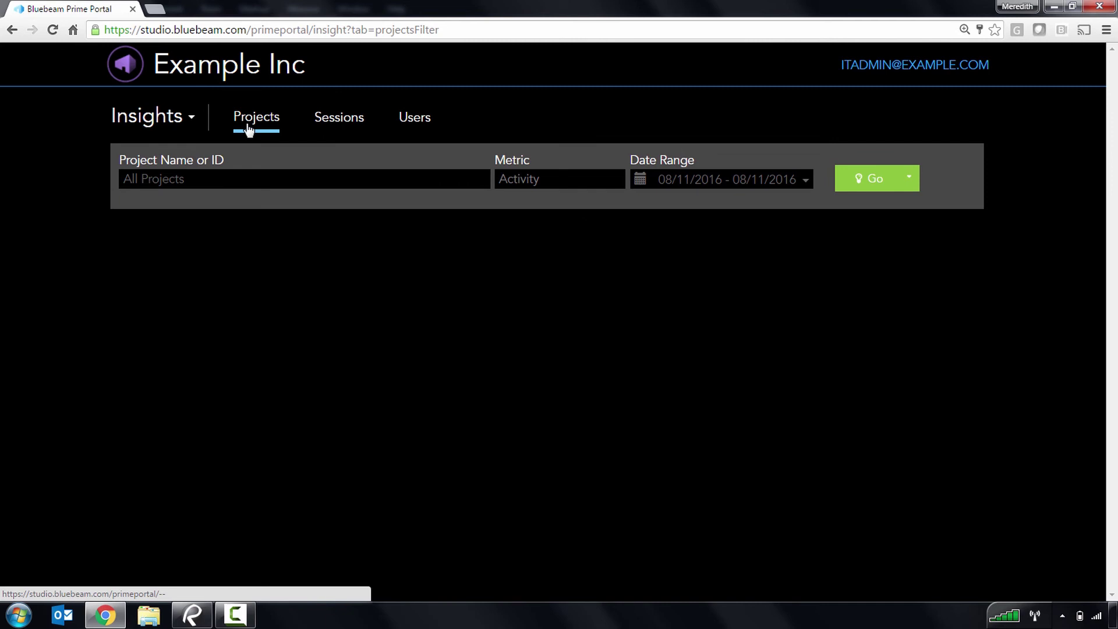
pyautogui.click(342, 129)
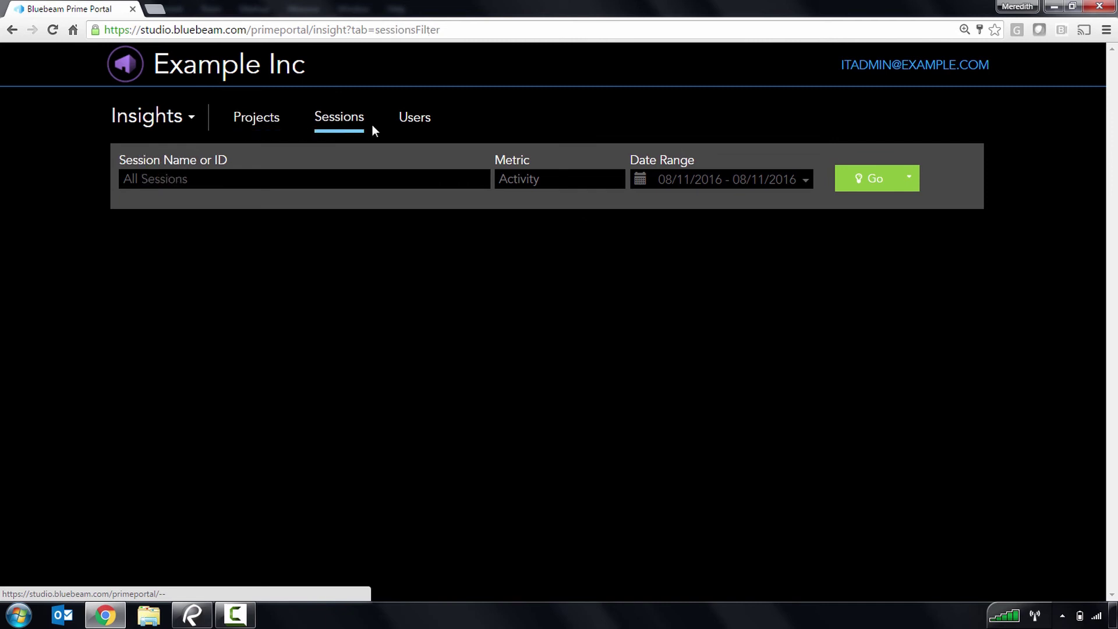
pyautogui.click(407, 127)
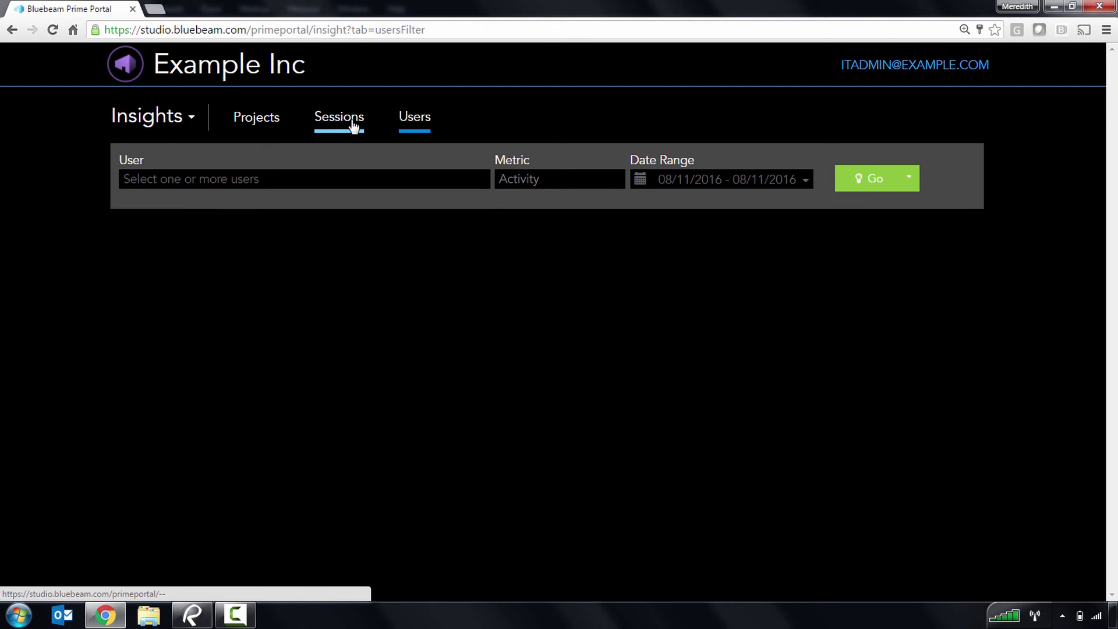
pyautogui.click(353, 124)
pyautogui.click(504, 184)
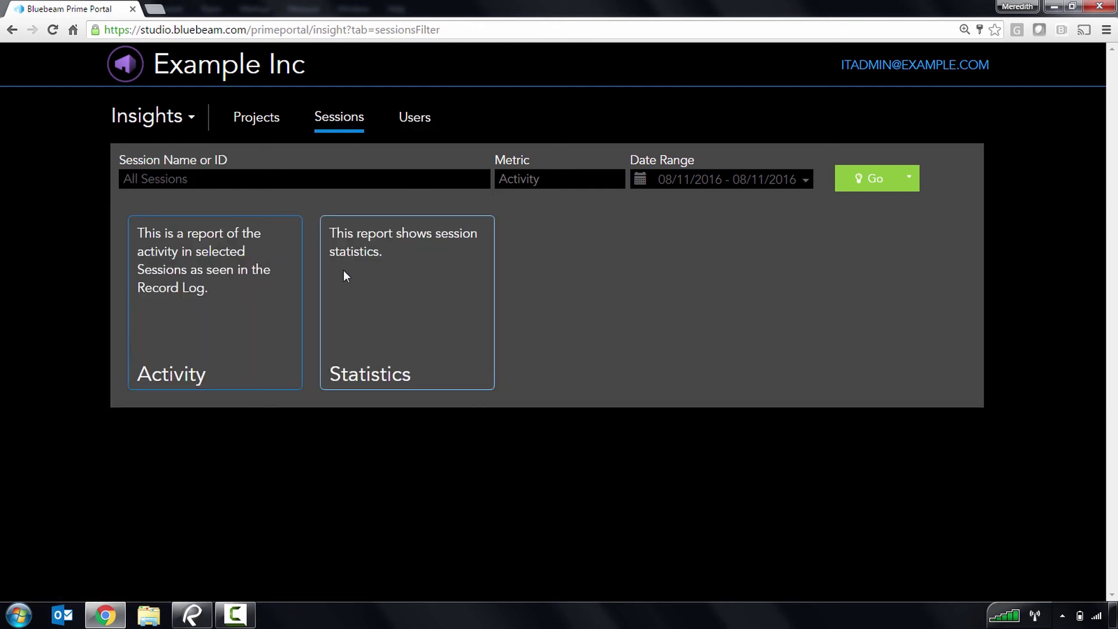
# - Review the Projects and Users report types, then show the Users report's CSV export option
pyautogui.click(249, 119)
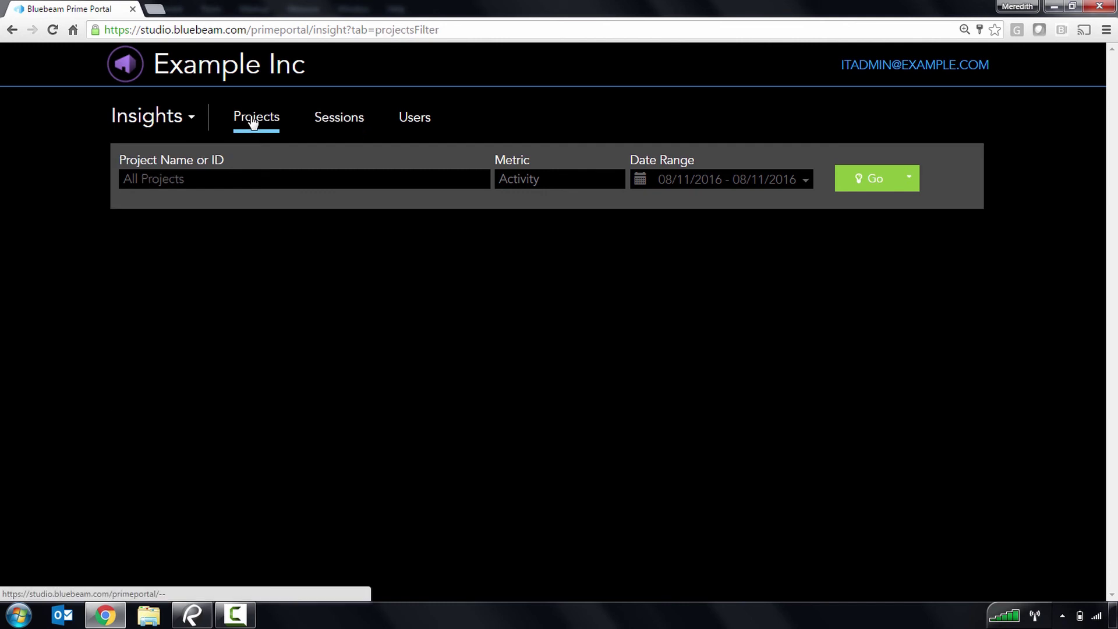
pyautogui.click(532, 183)
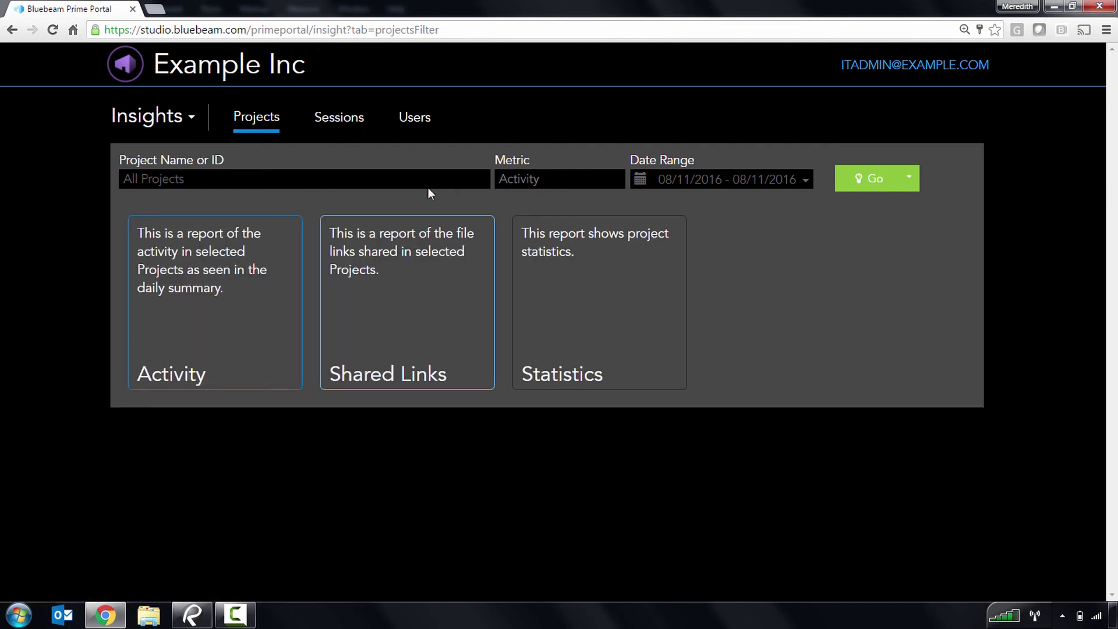
pyautogui.click(414, 117)
pyautogui.click(527, 185)
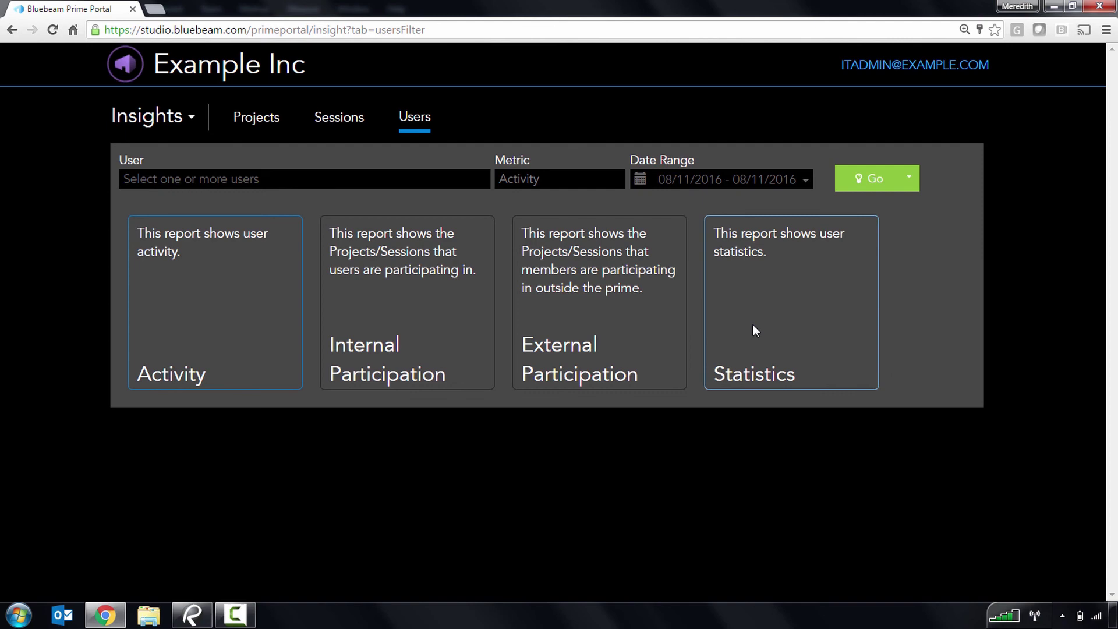
pyautogui.click(909, 181)
pyautogui.click(910, 183)
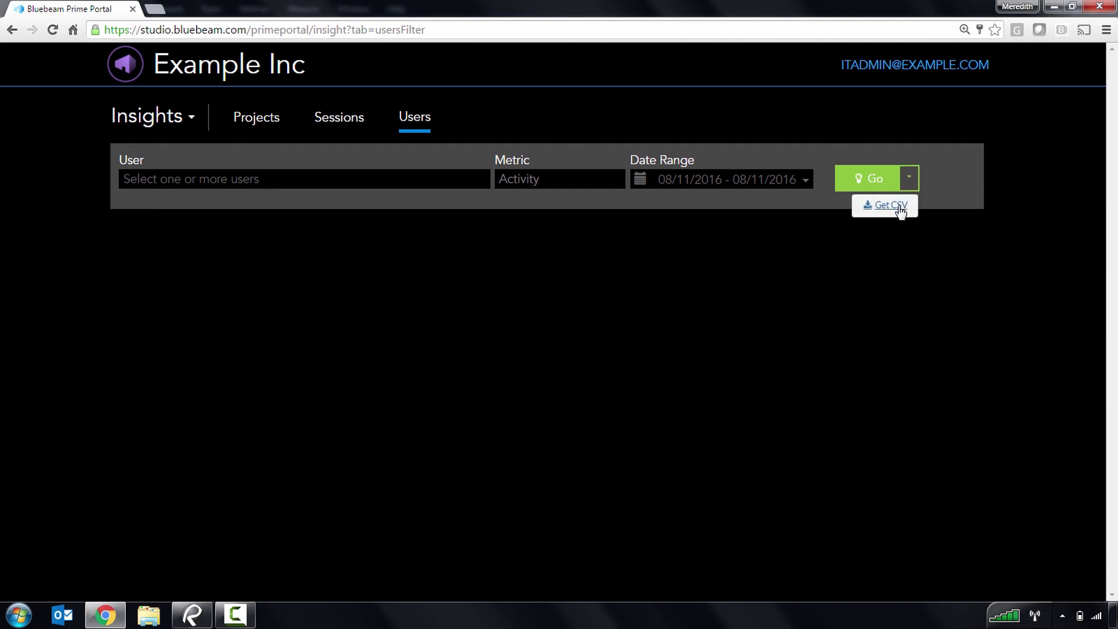
# - Export the 07/13/2016–08/11/2016 users activity report as CSV and review its Added, Deleted, Copied and Moved file entries
pyautogui.click(897, 212)
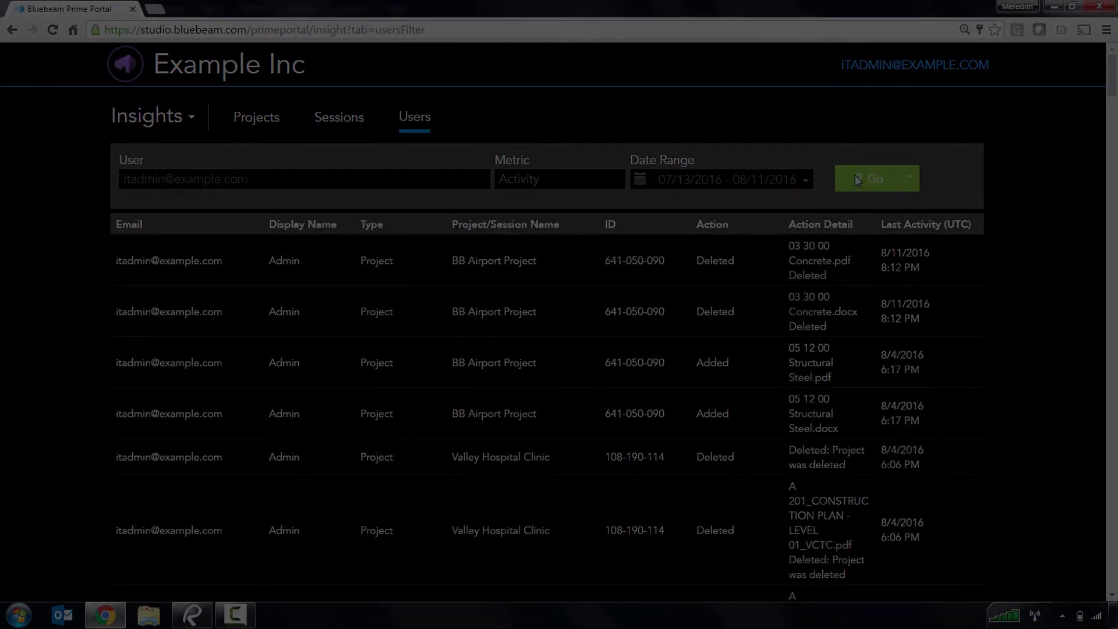
pyautogui.scroll(-6, 857, 183)
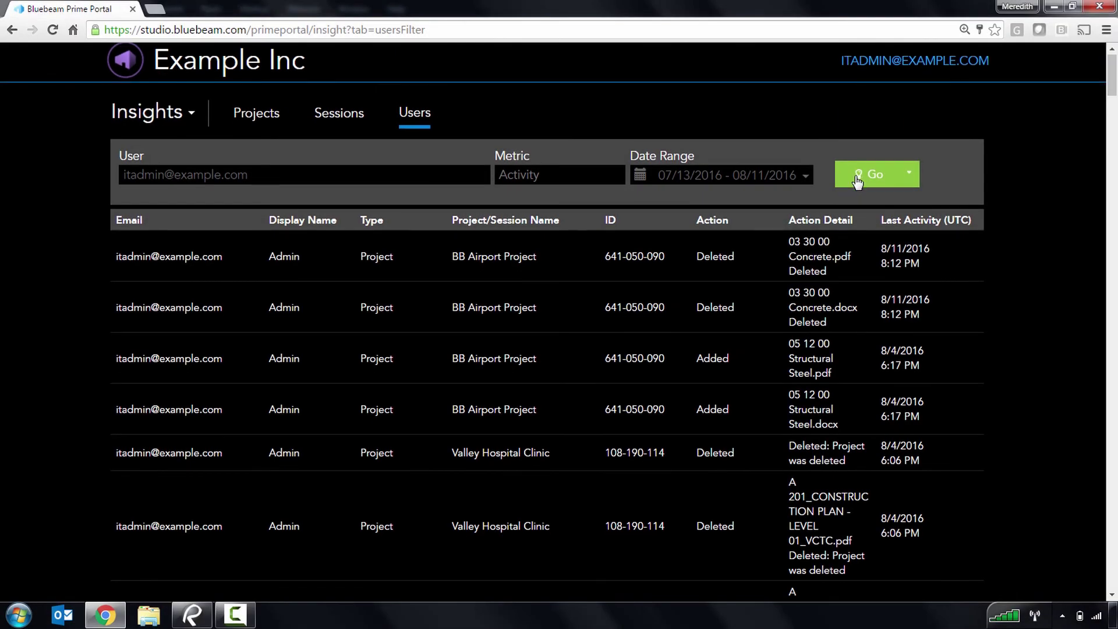
pyautogui.scroll(-4, 857, 182)
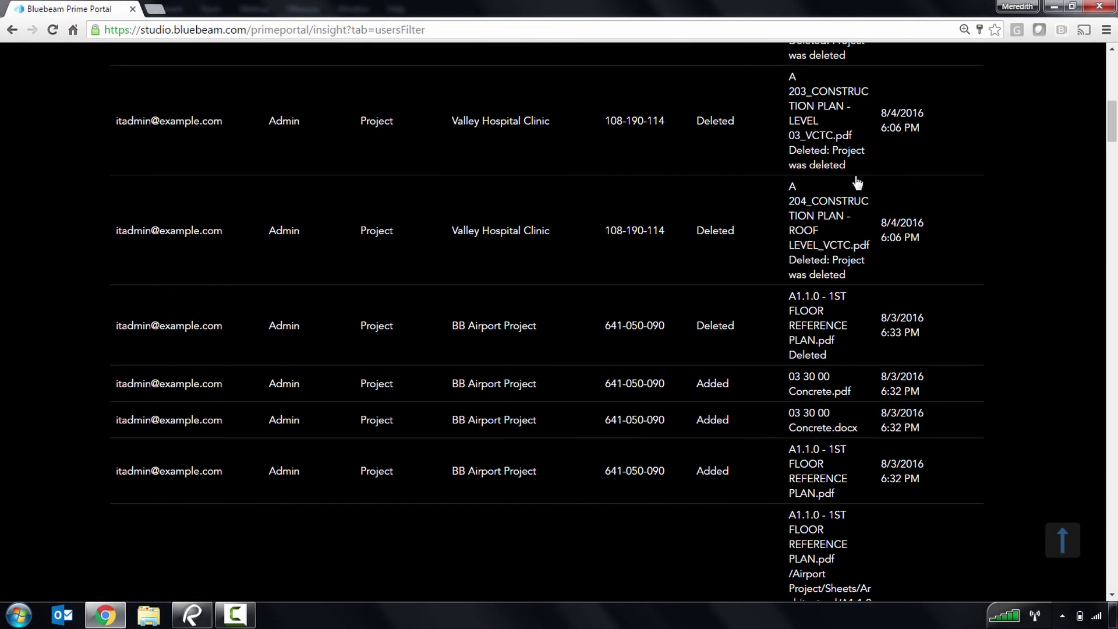
pyautogui.scroll(-6, 857, 182)
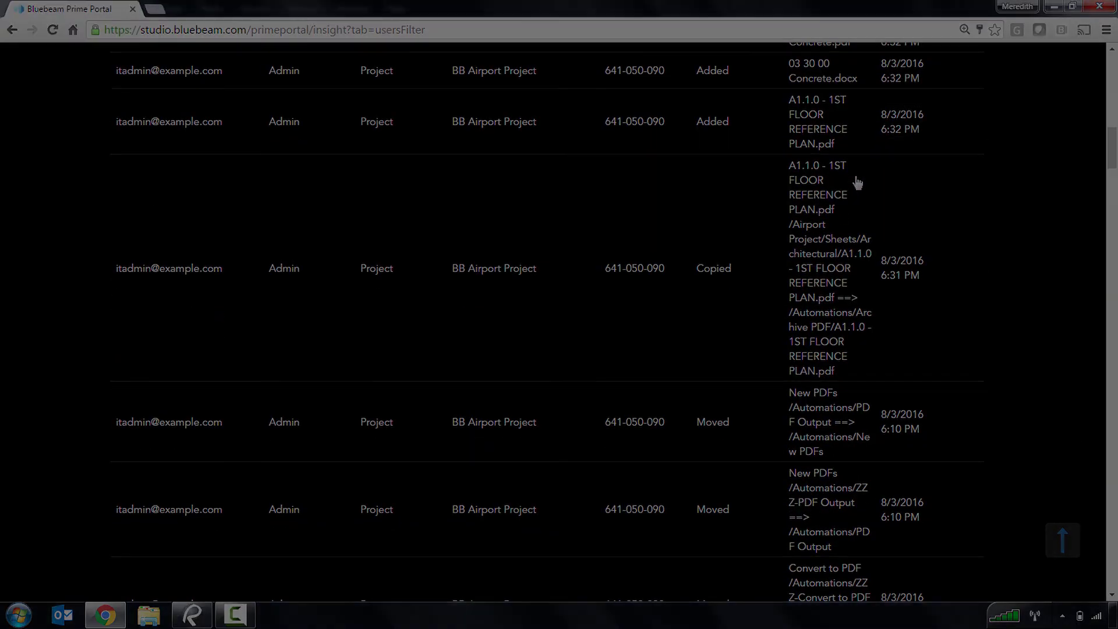